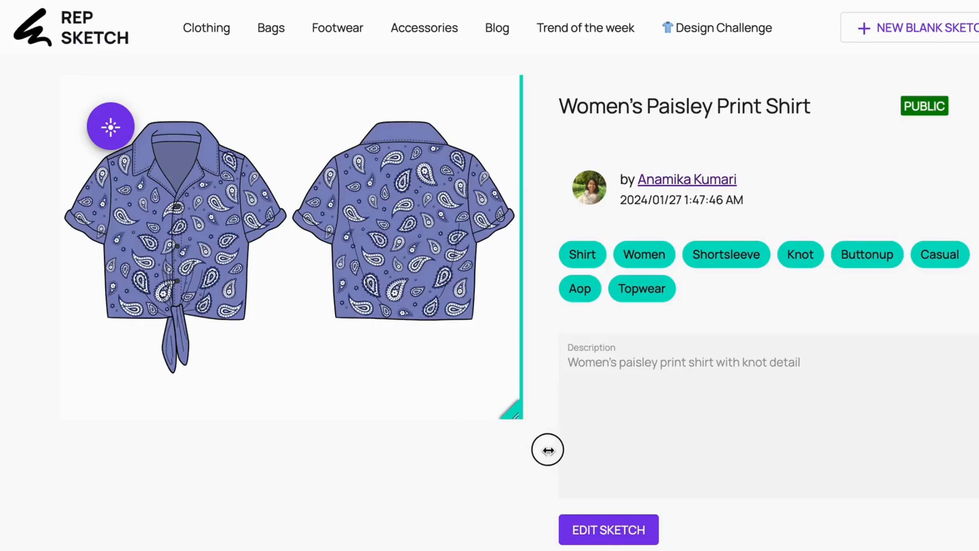
{"action": "left_click_drag", "start_coordinate": [65, 409], "coordinate": [543, 442]}
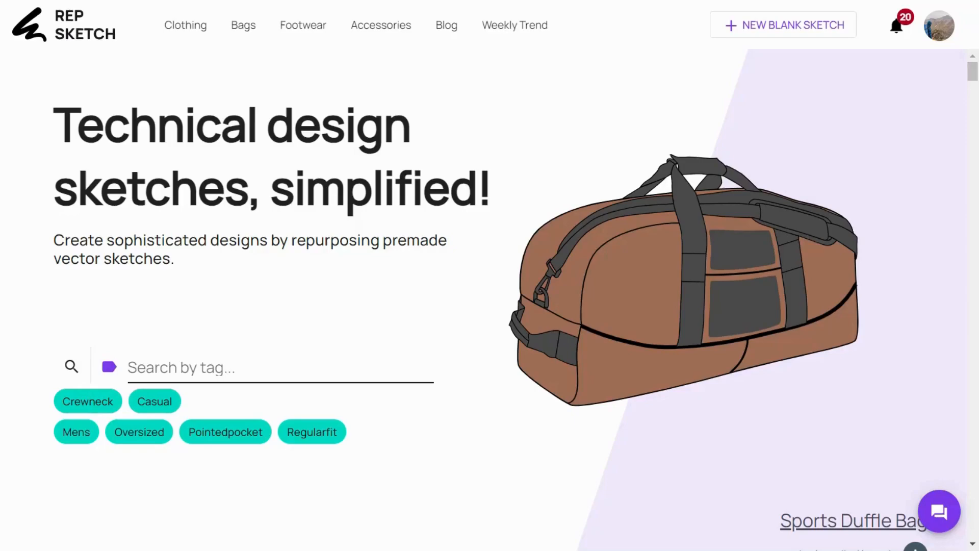
- Search the sketch library by the tags Skirt and Women
{"action": "left_click", "coordinate": [179, 367]}
{"action": "type", "text": "SKI"}
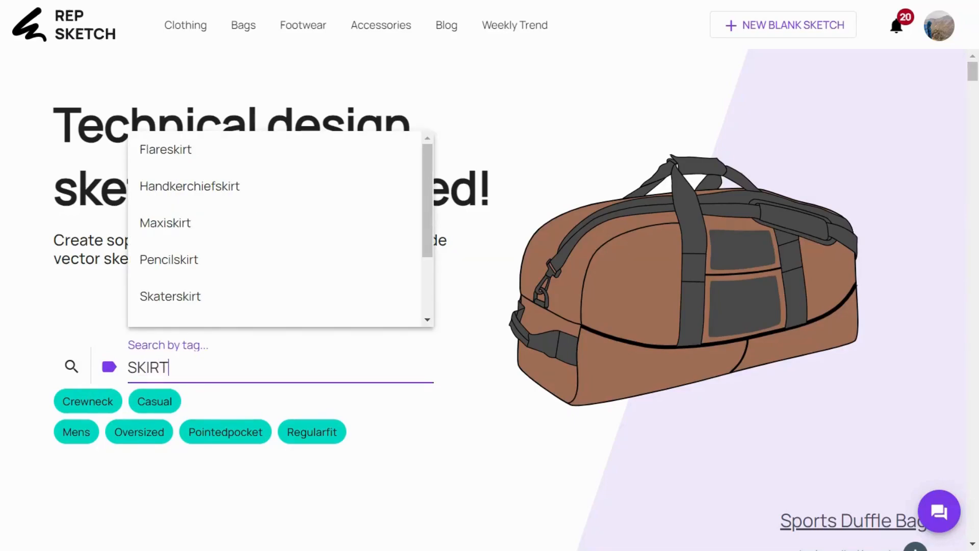
{"action": "type", "text": "RT"}
{"action": "key", "text": "Return"}
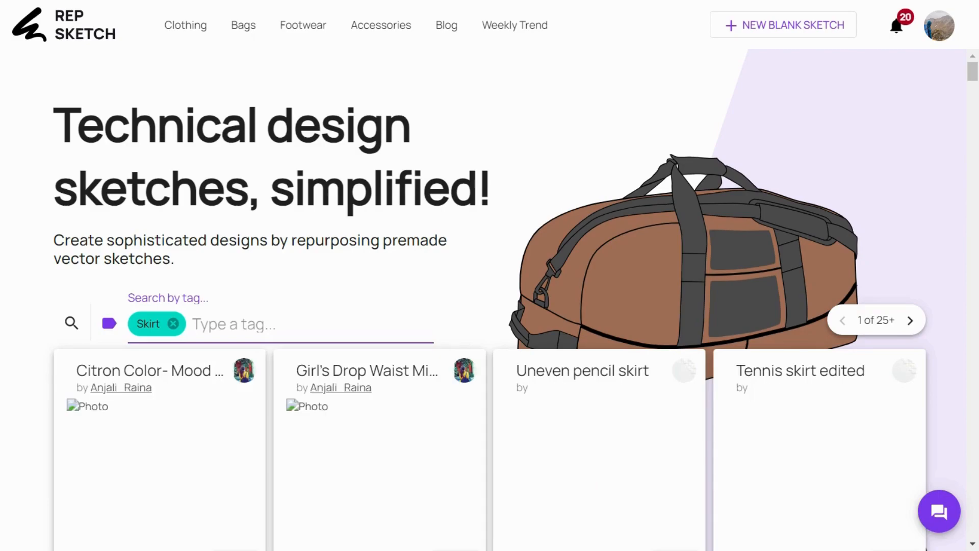
{"action": "type", "text": "WOMEN"}
{"action": "key", "text": "Down"}
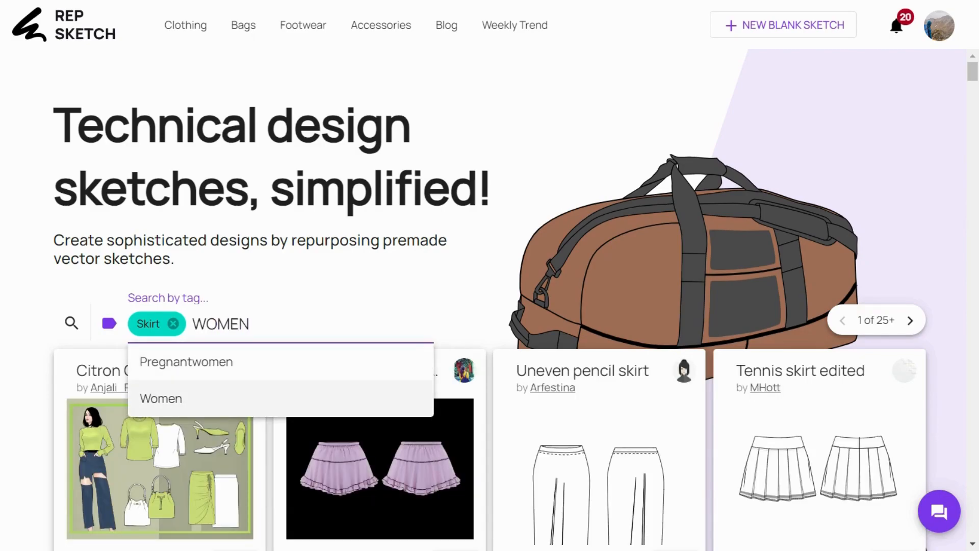
{"action": "left_click", "coordinate": [210, 401]}
- Browse the search results to page 16 and view the plain purple Women's Skirt sketch
{"action": "left_click", "coordinate": [910, 321]}
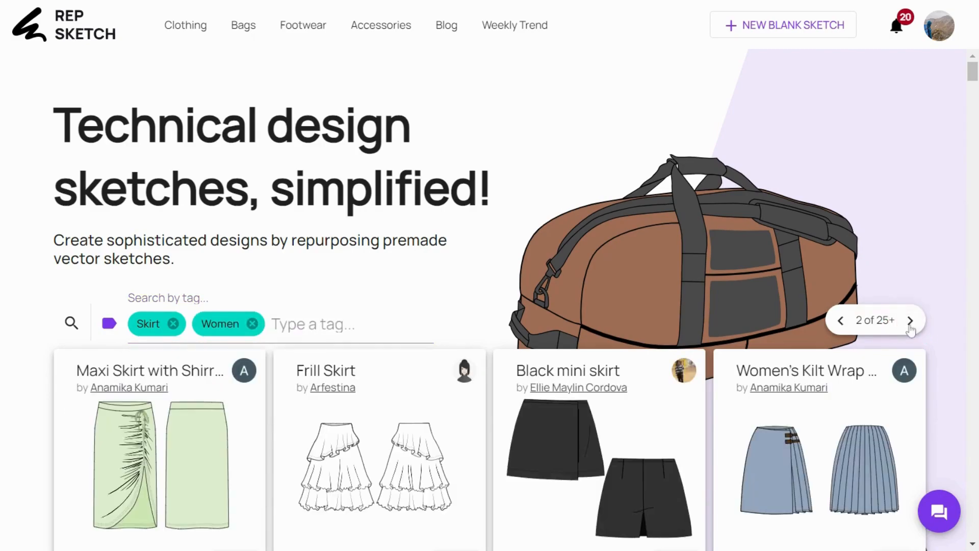
{"action": "left_click", "coordinate": [910, 321]}
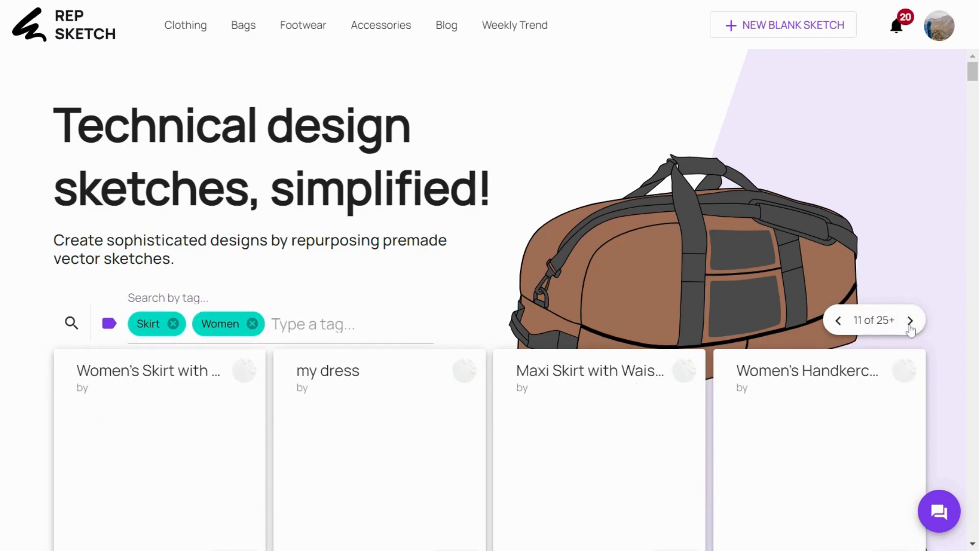
{"action": "left_click", "coordinate": [911, 322]}
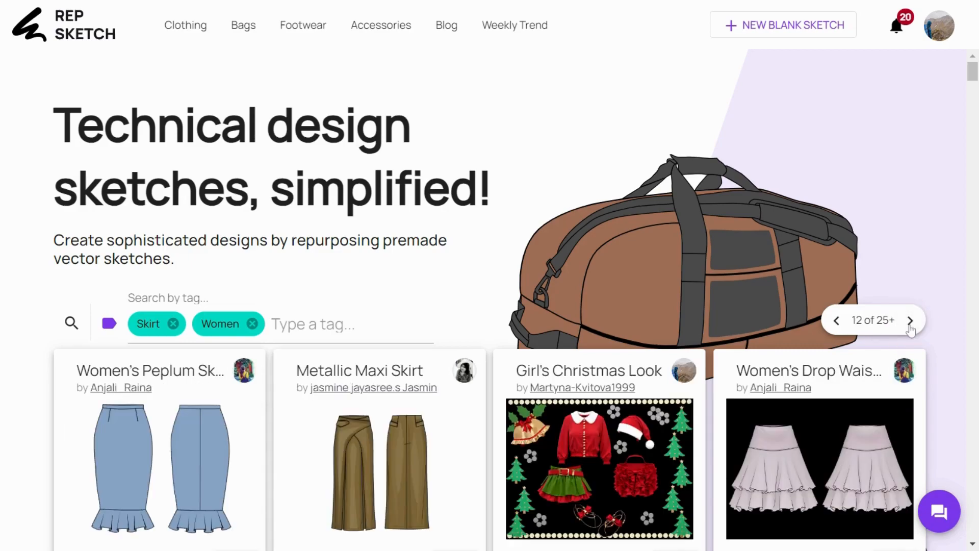
{"action": "left_click", "coordinate": [911, 321]}
{"action": "left_click", "coordinate": [910, 321]}
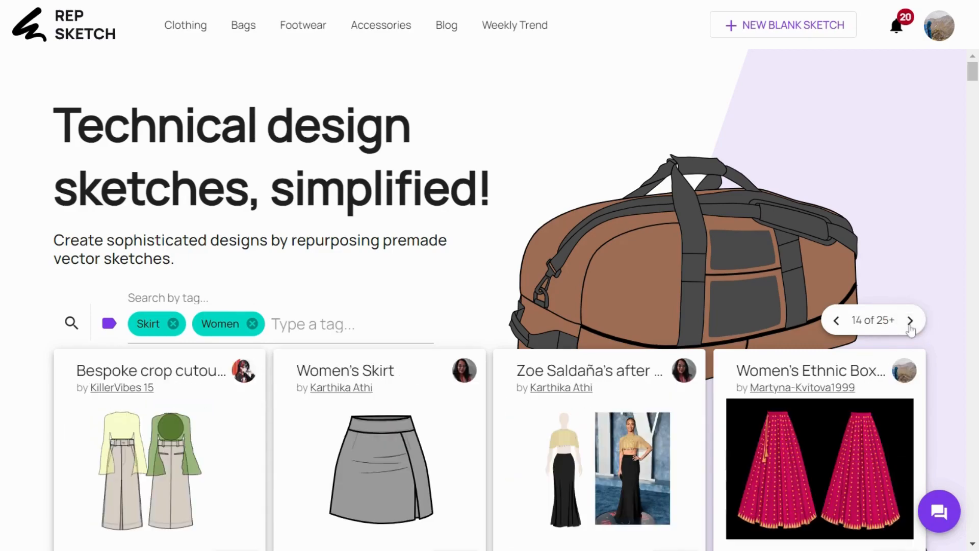
{"action": "left_click", "coordinate": [910, 322]}
{"action": "left_click", "coordinate": [911, 321]}
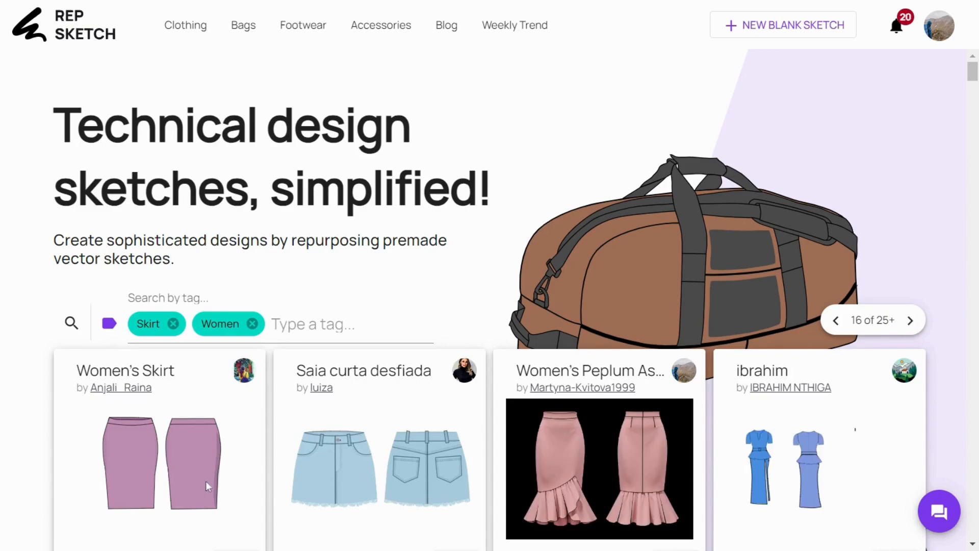
{"action": "scroll", "coordinate": [206, 481], "scroll_direction": "down", "scroll_amount": 3}
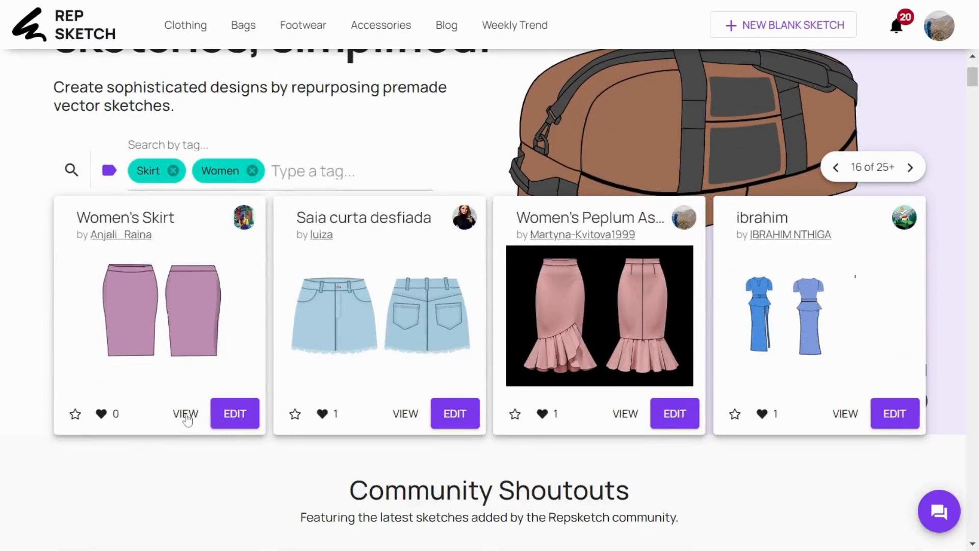
{"action": "left_click", "coordinate": [187, 417]}
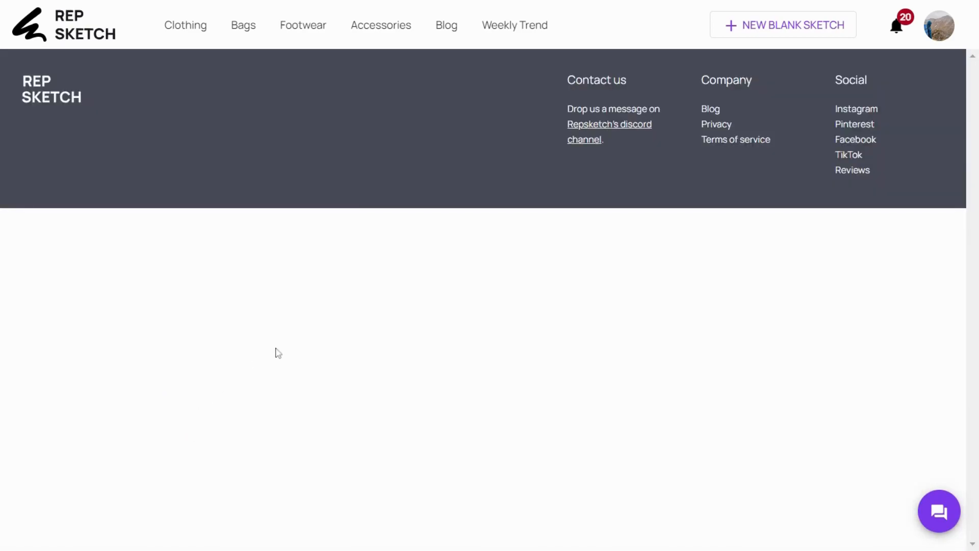
- Repurpose the Women's Skirt sketch so it opens for editing
{"action": "scroll", "coordinate": [365, 334], "scroll_direction": "down", "scroll_amount": 2}
{"action": "scroll", "coordinate": [401, 336], "scroll_direction": "up", "scroll_amount": 2}
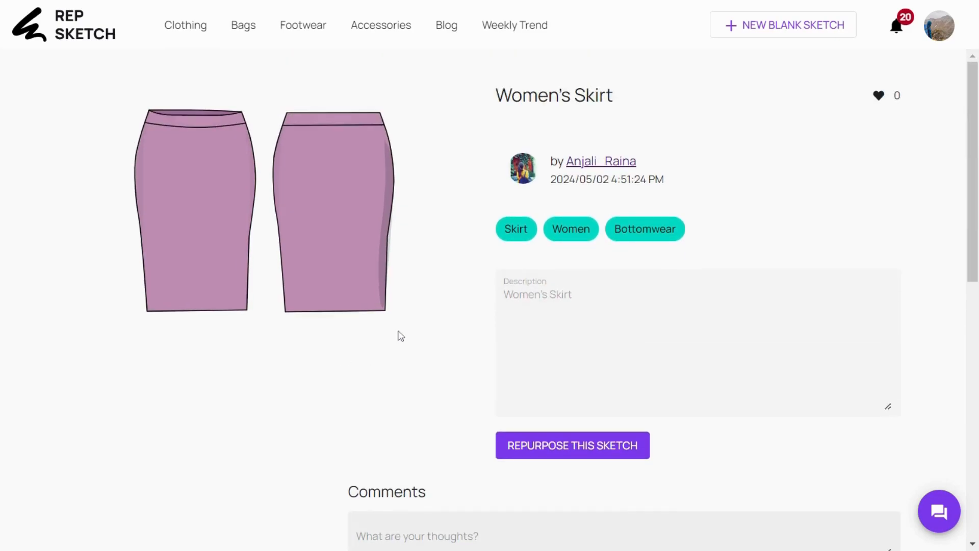
{"action": "left_click", "coordinate": [588, 454]}
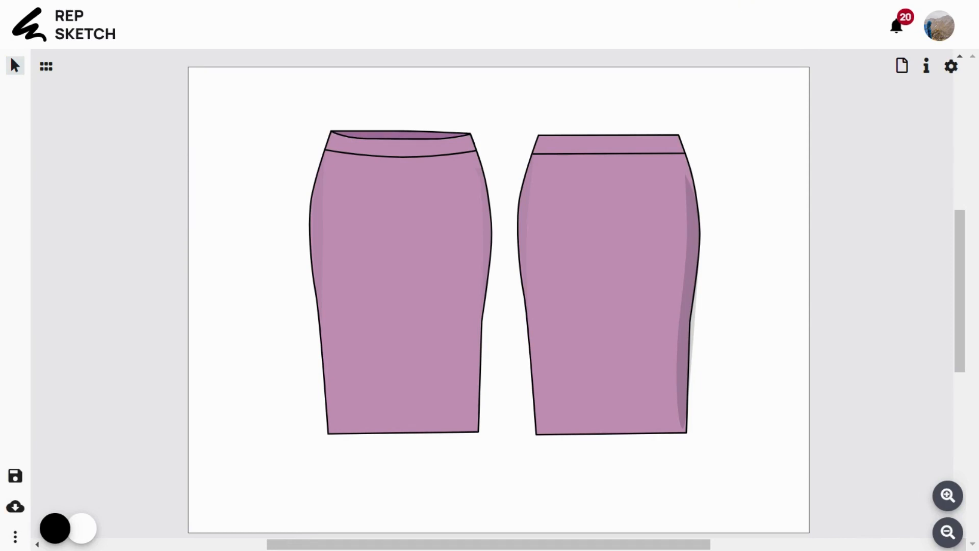
- Select the front and back skirt views together and group them
{"action": "left_click", "coordinate": [448, 218]}
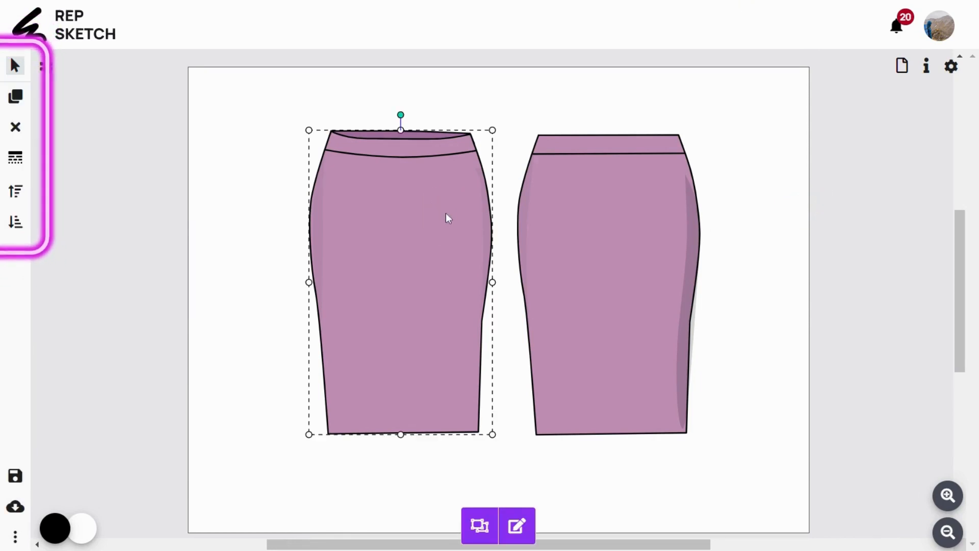
{"action": "left_click", "coordinate": [557, 222]}
{"action": "left_click_drag", "start_coordinate": [772, 106], "coordinate": [306, 443]}
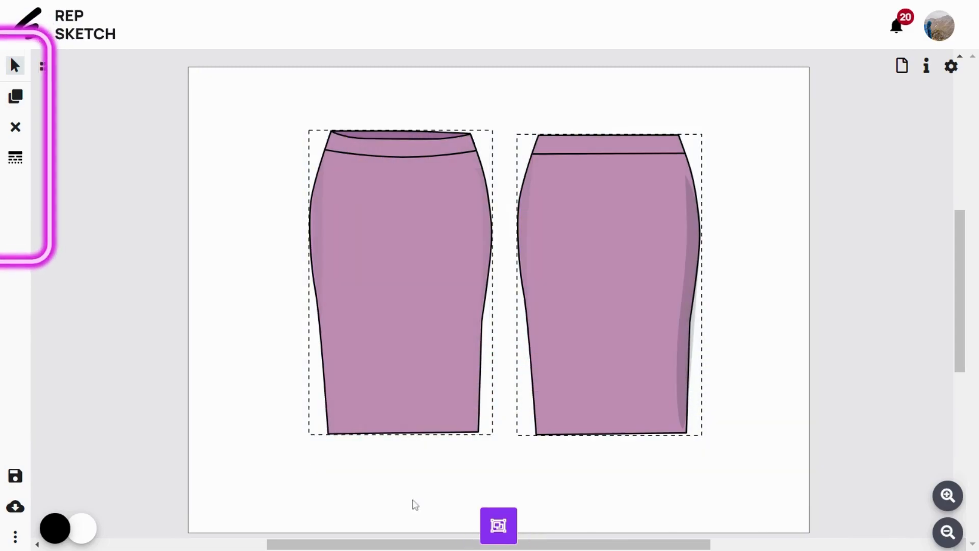
{"action": "left_click", "coordinate": [499, 526]}
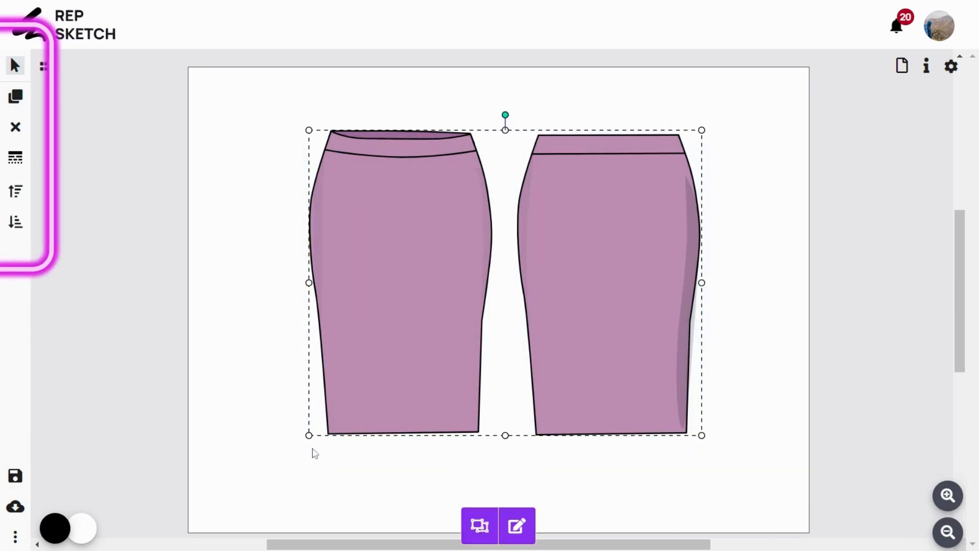
- Scale down the grouped skirts in the upper part of the page and ungroup them
{"action": "left_click_drag", "start_coordinate": [308, 435], "coordinate": [422, 284]}
{"action": "left_click_drag", "start_coordinate": [518, 232], "coordinate": [461, 189]}
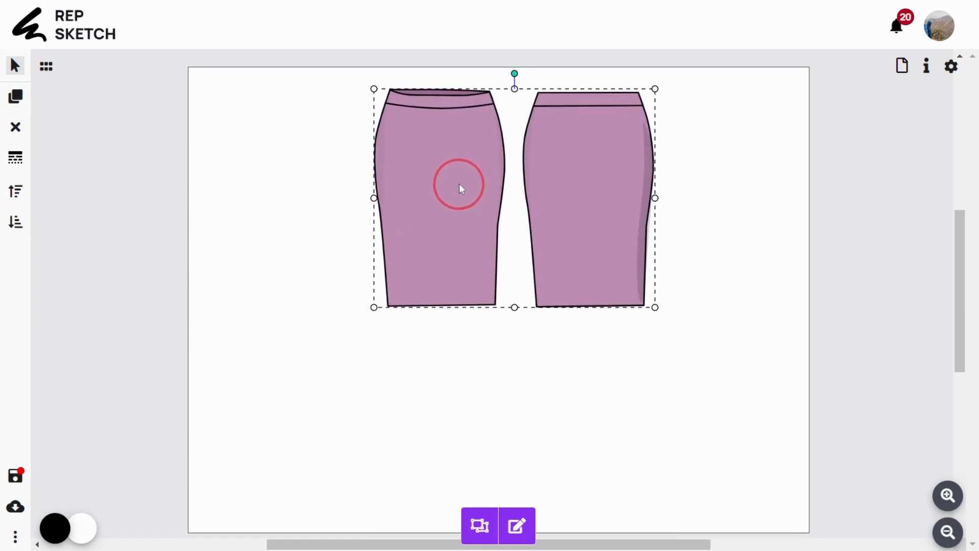
{"action": "left_click", "coordinate": [480, 525]}
{"action": "left_click", "coordinate": [489, 418]}
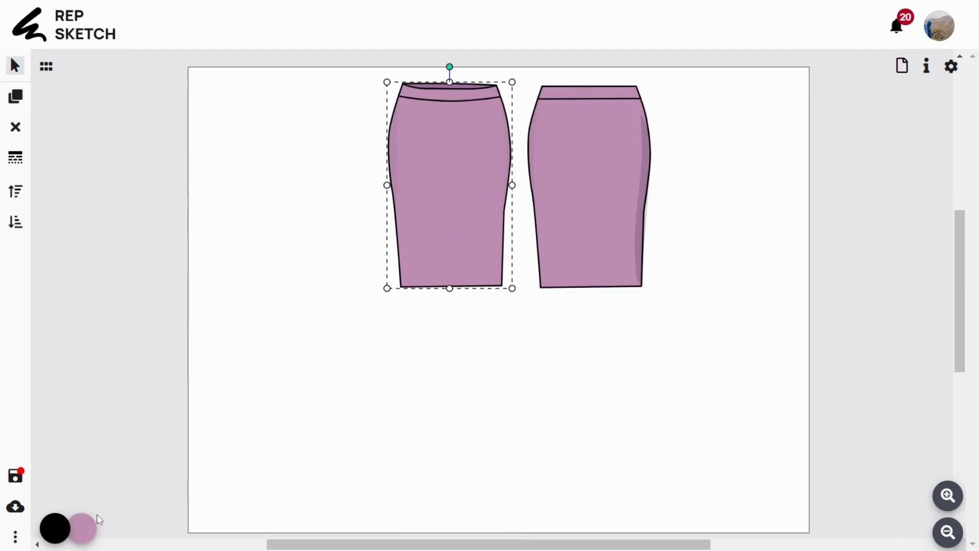
- Recolour the front skirt's body and the strip along its waistband seam khaki
{"action": "left_click", "coordinate": [96, 521]}
{"action": "left_click", "coordinate": [106, 418]}
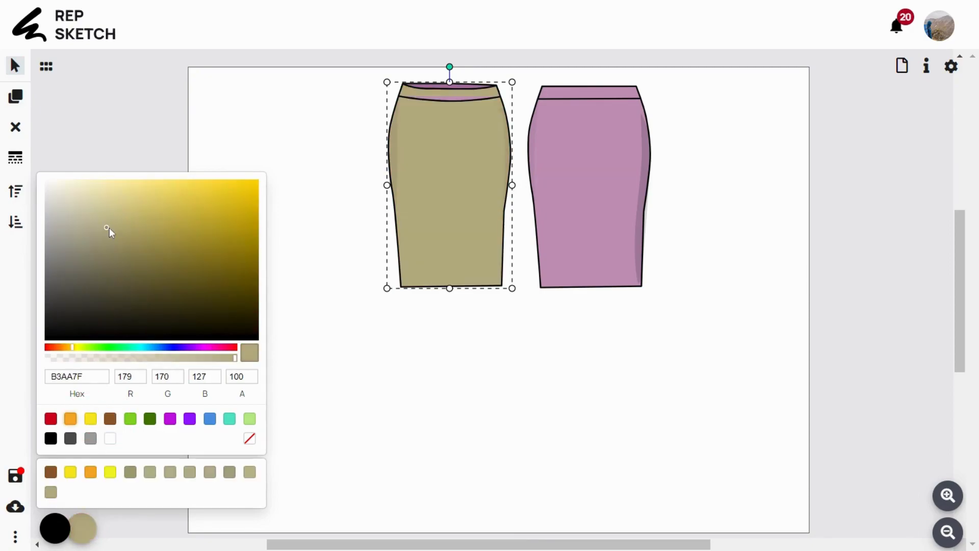
{"action": "left_click_drag", "start_coordinate": [109, 227], "coordinate": [118, 227]}
{"action": "left_click", "coordinate": [467, 96]}
{"action": "left_click", "coordinate": [82, 528]}
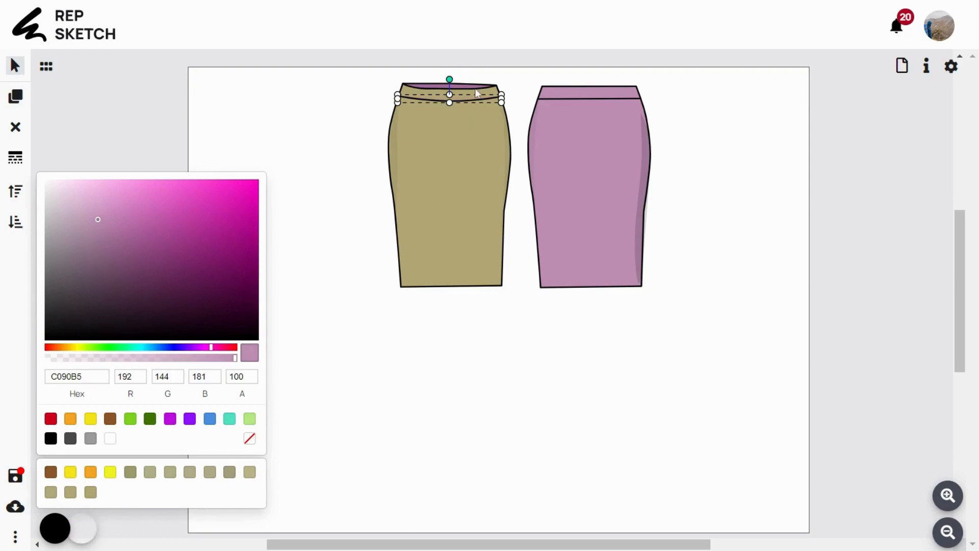
- Fill the inner waist opening of the front skirt with olive 807F55
{"action": "left_click", "coordinate": [474, 87]}
{"action": "left_click", "coordinate": [84, 526]}
{"action": "left_click", "coordinate": [84, 347]}
{"action": "left_click", "coordinate": [76, 347]}
{"action": "left_click", "coordinate": [116, 260]}
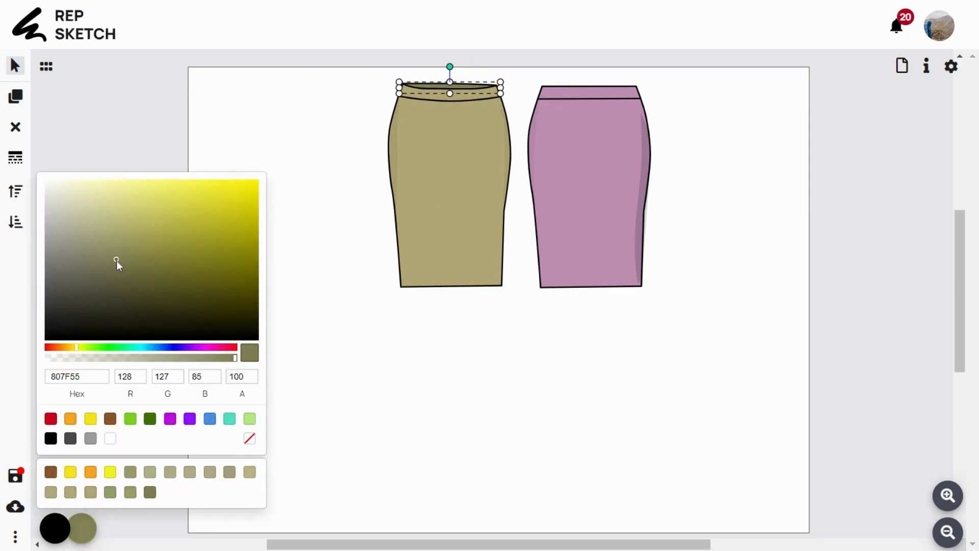
- Fill the back skirt with the same khaki as the front skirt
{"action": "left_click", "coordinate": [586, 183]}
{"action": "left_click", "coordinate": [84, 529]}
{"action": "left_click", "coordinate": [90, 493]}
{"action": "left_click", "coordinate": [728, 293]}
- Edit the front skirt's outline and add nodes along its lower sides and hem
{"action": "left_click", "coordinate": [450, 185]}
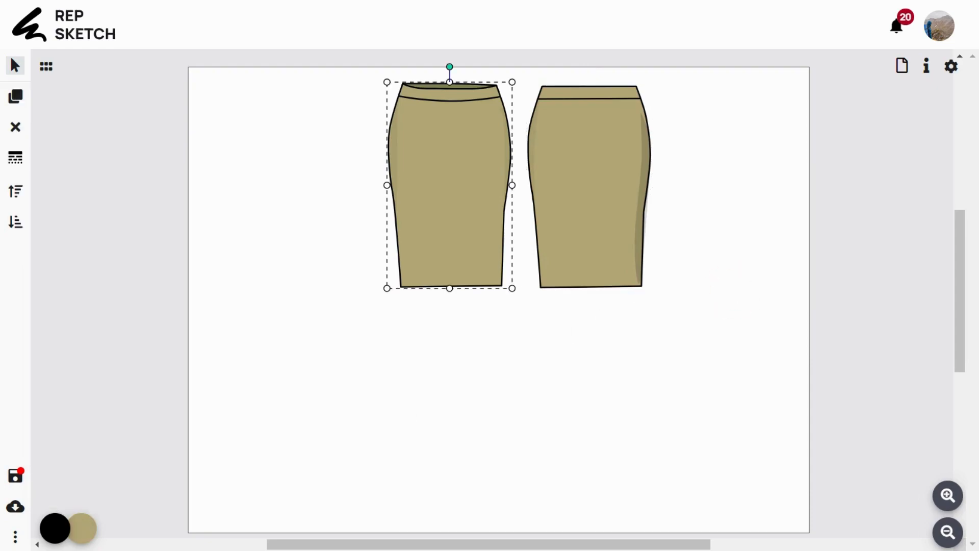
{"action": "double_click", "coordinate": [467, 276]}
{"action": "double_click", "coordinate": [468, 279]}
{"action": "left_click_drag", "start_coordinate": [370, 193], "coordinate": [498, 284]}
{"action": "left_click", "coordinate": [14, 124]}
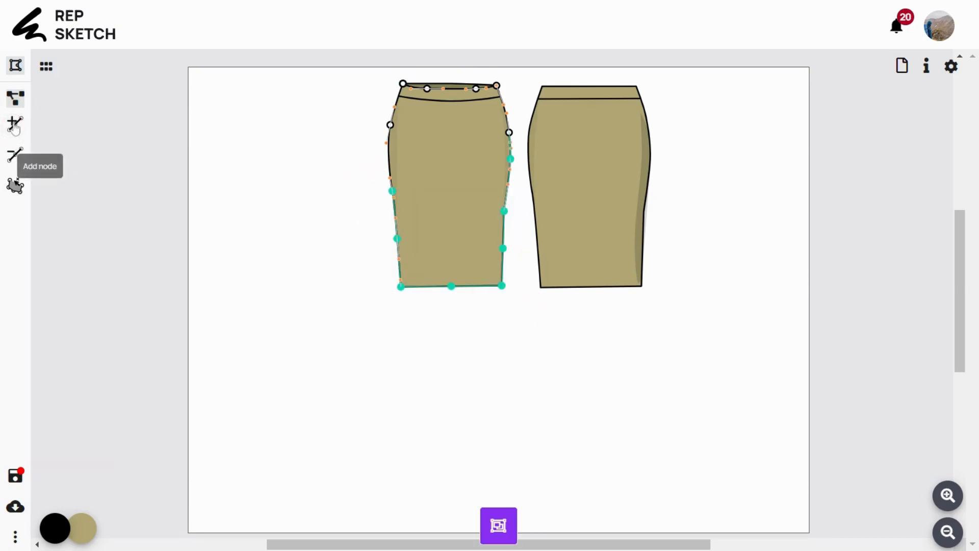
{"action": "left_click", "coordinate": [435, 268]}
{"action": "double_click", "coordinate": [434, 268]}
{"action": "left_click", "coordinate": [451, 286]}
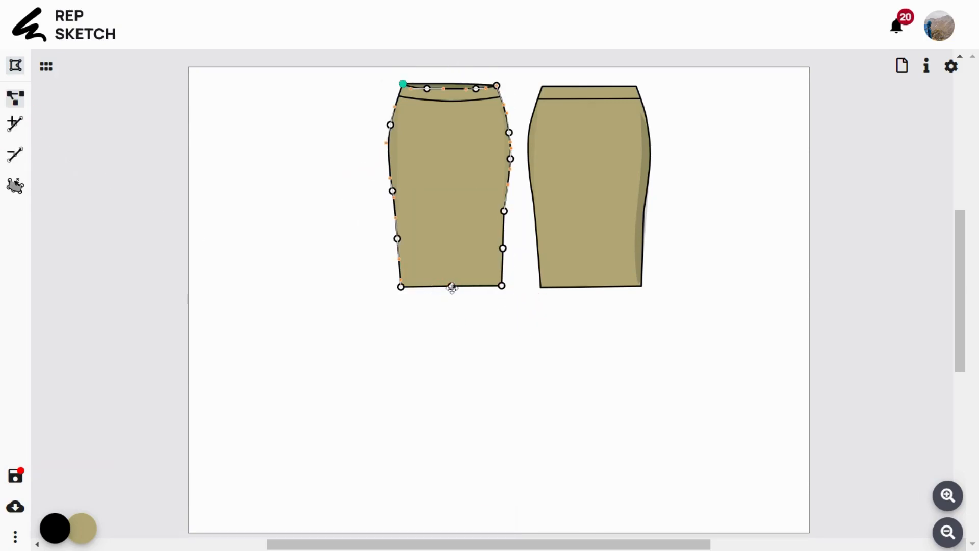
- Add more nodes at the front skirt's hem and pull the hem down to maxi length near the page's lower edge
{"action": "left_click", "coordinate": [15, 126]}
{"action": "left_click", "coordinate": [400, 287]}
{"action": "left_click", "coordinate": [15, 127]}
{"action": "double_click", "coordinate": [439, 262]}
{"action": "left_click_drag", "start_coordinate": [416, 268], "coordinate": [498, 332]}
{"action": "left_click_drag", "start_coordinate": [478, 287], "coordinate": [495, 467]}
- Bend the front skirt's lengthened hem into a gentle downward curve
{"action": "left_click_drag", "start_coordinate": [418, 460], "coordinate": [420, 467]}
{"action": "left_click", "coordinate": [393, 461]}
{"action": "left_click_drag", "start_coordinate": [422, 468], "coordinate": [470, 470]}
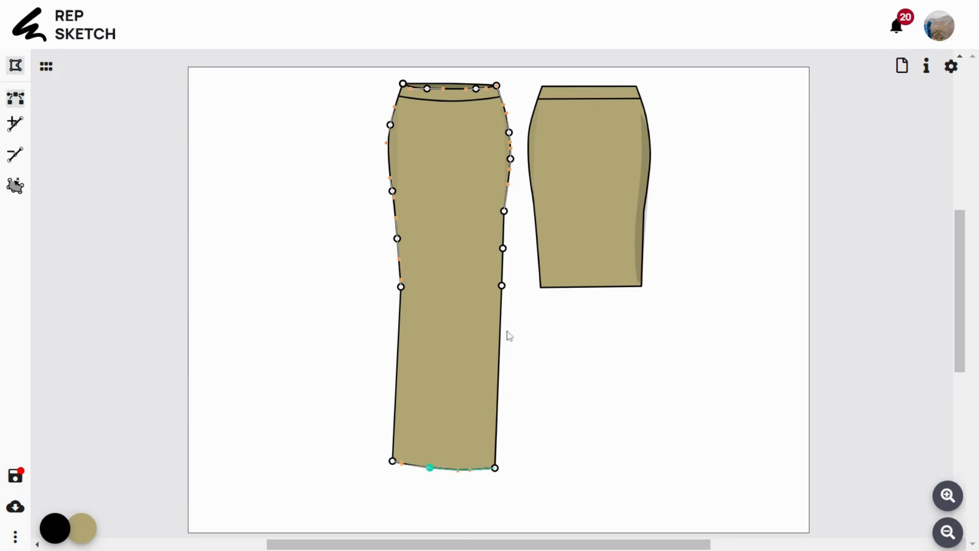
- Pull the right-hand side nodes down to the hem to form a narrow slit panel, adding nodes and deleting the surplus one
{"action": "left_click_drag", "start_coordinate": [503, 251], "coordinate": [523, 449]}
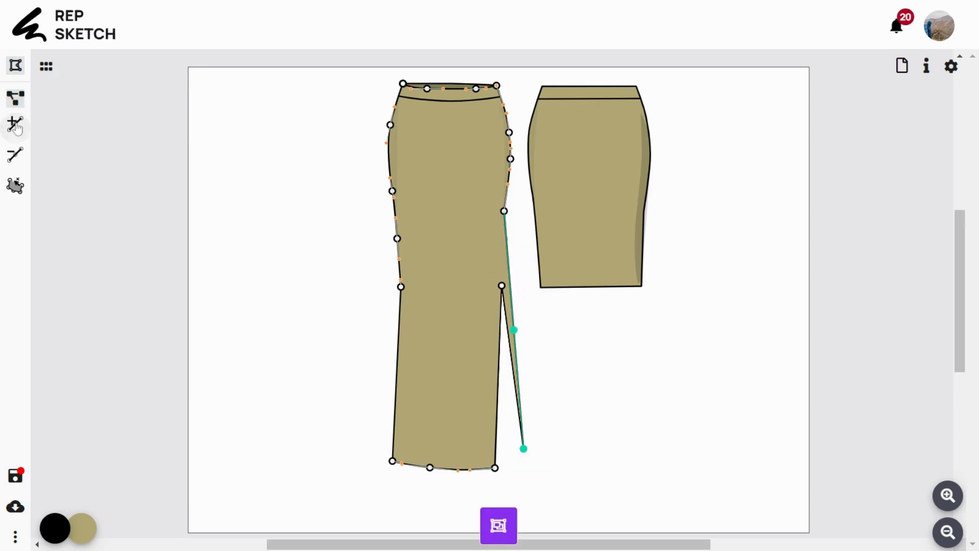
{"action": "left_click", "coordinate": [502, 286]}
{"action": "double_click", "coordinate": [15, 126]}
{"action": "left_click", "coordinate": [527, 385]}
{"action": "double_click", "coordinate": [515, 355]}
{"action": "left_click_drag", "start_coordinate": [519, 408], "coordinate": [519, 453]}
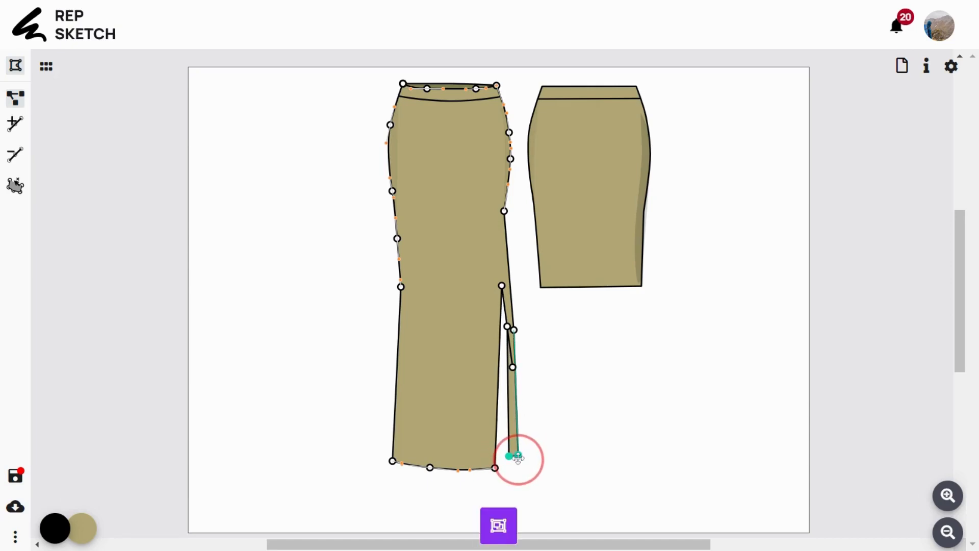
{"action": "left_click", "coordinate": [513, 367]}
{"action": "left_click", "coordinate": [15, 154]}
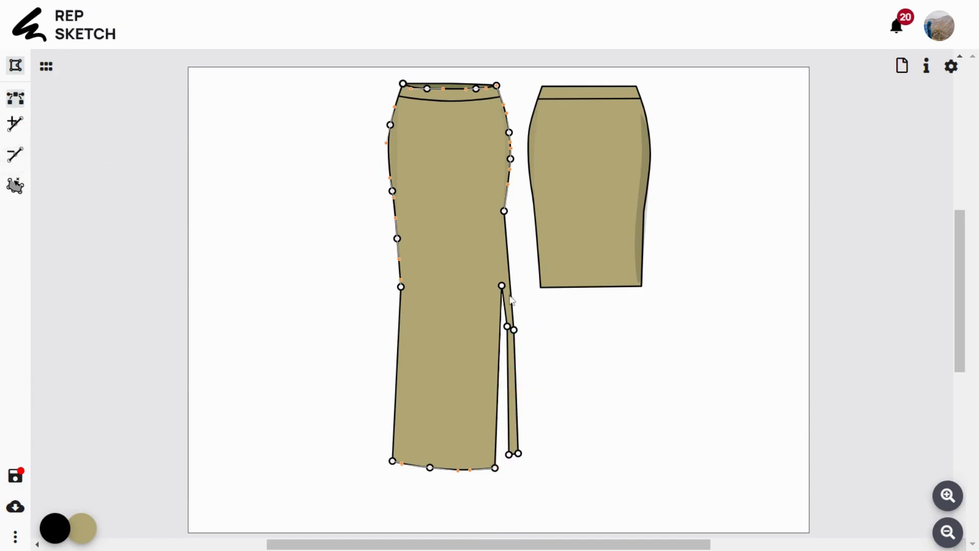
- Raise the slit's top to just below the hip and reshape the slit and outer side edges into smooth curves
{"action": "left_click_drag", "start_coordinate": [503, 284], "coordinate": [490, 179]}
{"action": "left_click_drag", "start_coordinate": [509, 329], "coordinate": [512, 352]}
{"action": "left_click", "coordinate": [505, 212]}
{"action": "left_click", "coordinate": [513, 352]}
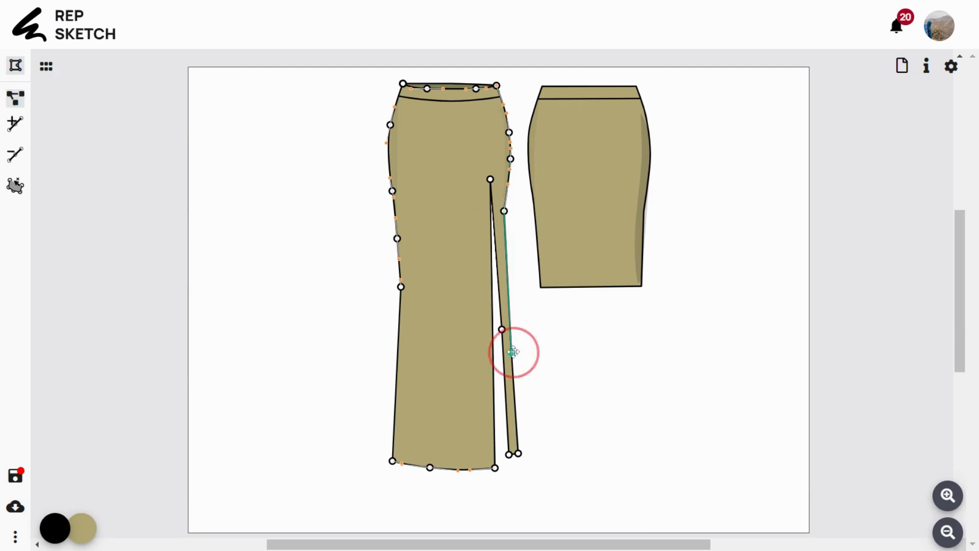
{"action": "left_click", "coordinate": [507, 261]}
{"action": "left_click_drag", "start_coordinate": [503, 211], "coordinate": [509, 387]}
{"action": "left_click", "coordinate": [16, 65]}
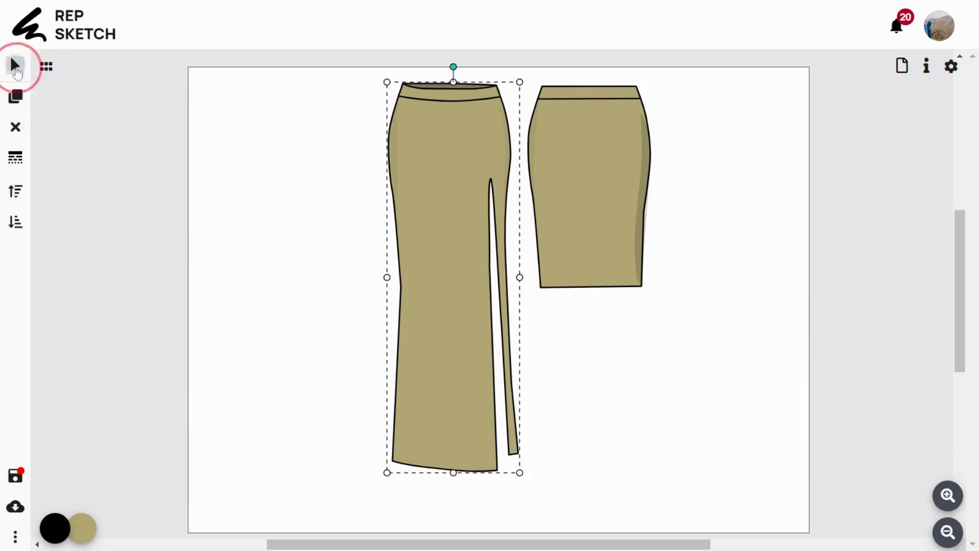
- Draw a long, narrow closed shape covering the front skirt's side slit from its top to the hem
{"action": "left_click", "coordinate": [59, 177]}
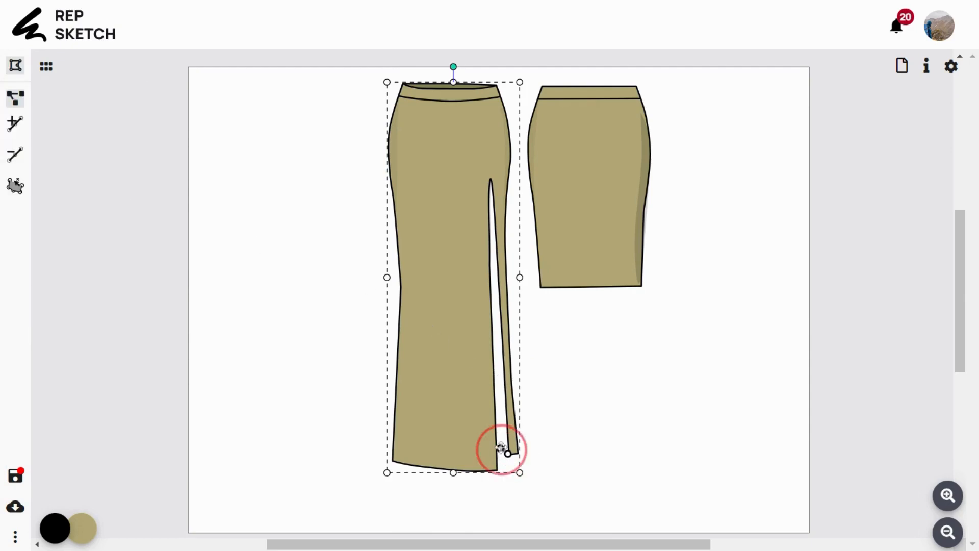
{"action": "left_click_drag", "start_coordinate": [494, 450], "coordinate": [495, 376]}
{"action": "left_click_drag", "start_coordinate": [489, 189], "coordinate": [497, 208]}
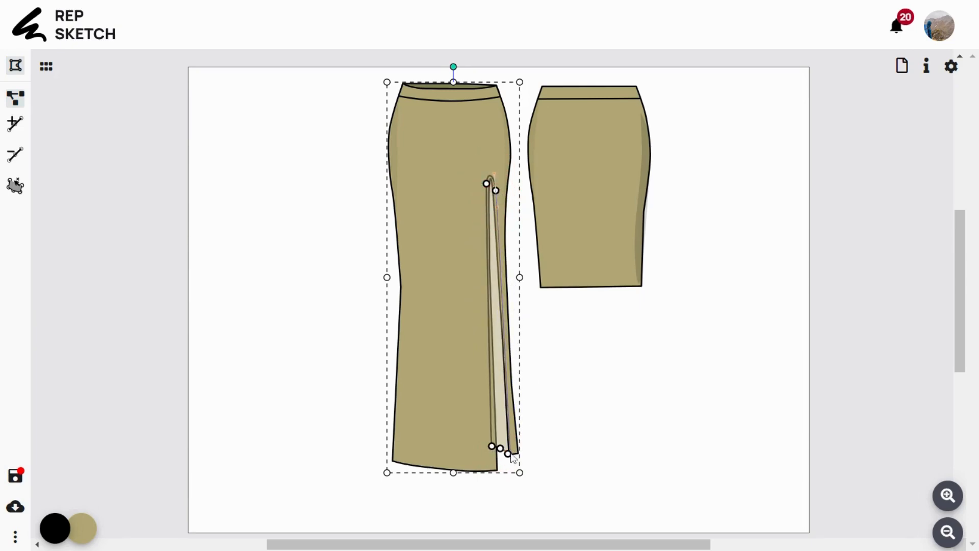
{"action": "left_click", "coordinate": [509, 453]}
{"action": "left_click", "coordinate": [561, 443]}
- Fill the slit shape with dark khaki 8F865B and send it behind the front skirt
{"action": "left_click", "coordinate": [503, 439]}
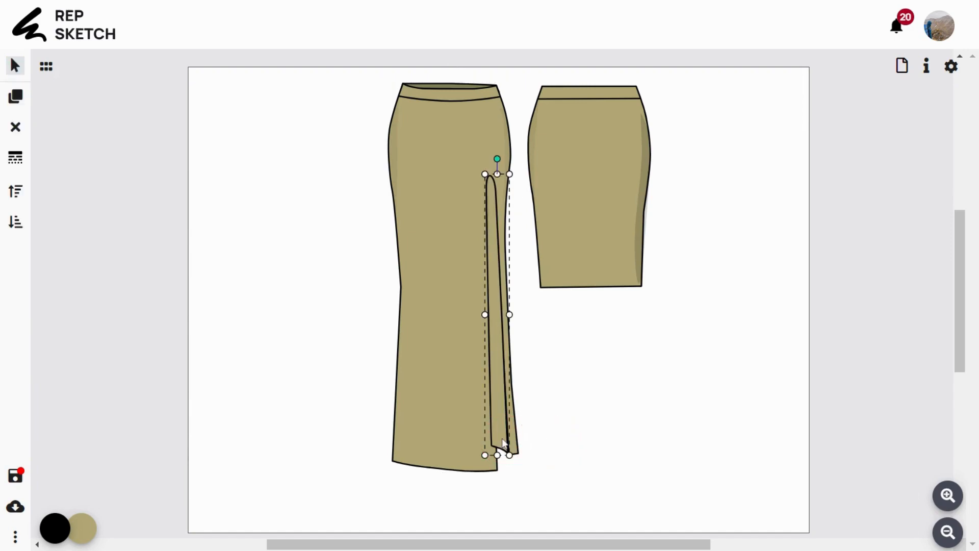
{"action": "left_click", "coordinate": [83, 528]}
{"action": "left_click", "coordinate": [120, 241]}
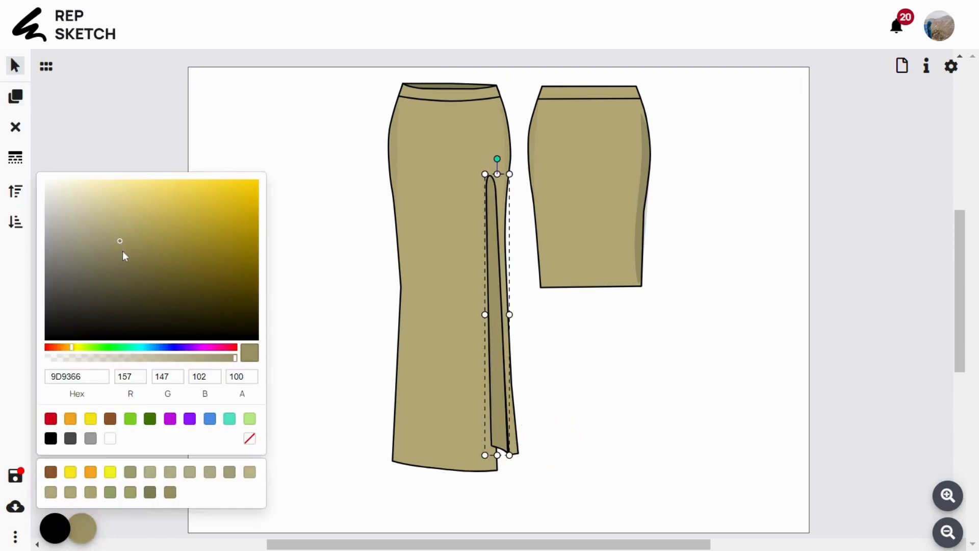
{"action": "left_click", "coordinate": [122, 251]}
{"action": "left_click", "coordinate": [16, 225]}
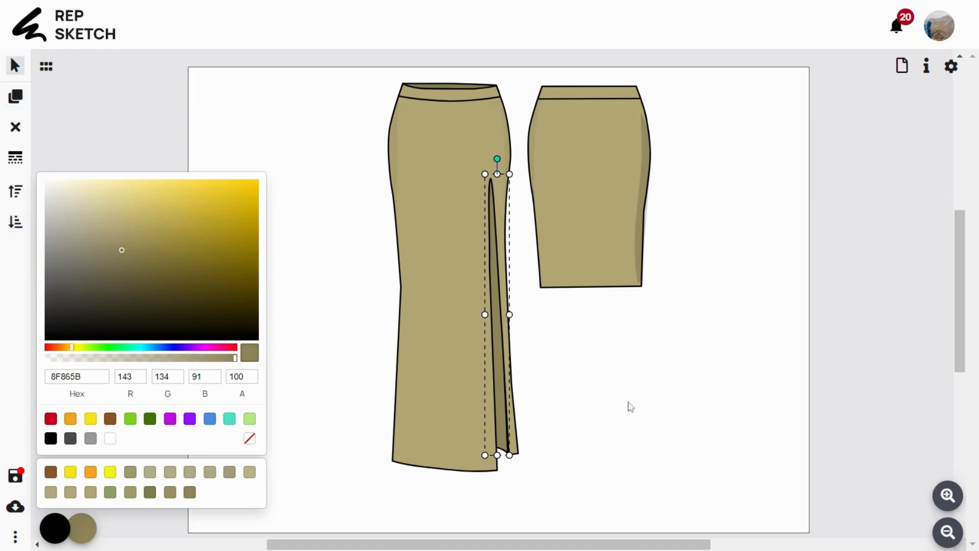
- Add extra nodes to the back skirt's outline along its hem and on the lower part of both side edges
{"action": "left_click", "coordinate": [630, 406]}
{"action": "scroll", "coordinate": [694, 365], "scroll_direction": "up", "scroll_amount": 2}
{"action": "double_click", "coordinate": [627, 275]}
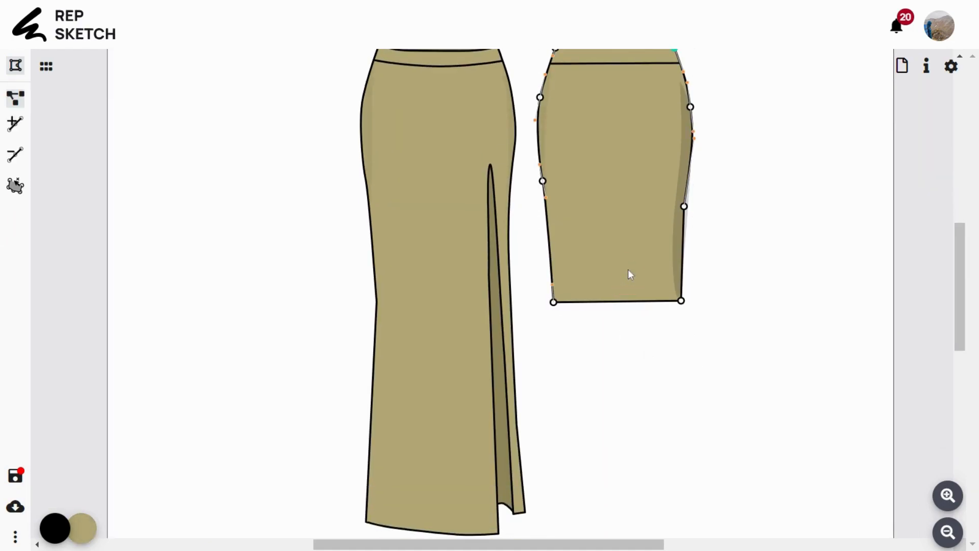
{"action": "left_click", "coordinate": [681, 301]}
{"action": "left_click_drag", "start_coordinate": [728, 240], "coordinate": [532, 326]}
{"action": "left_click", "coordinate": [15, 123]}
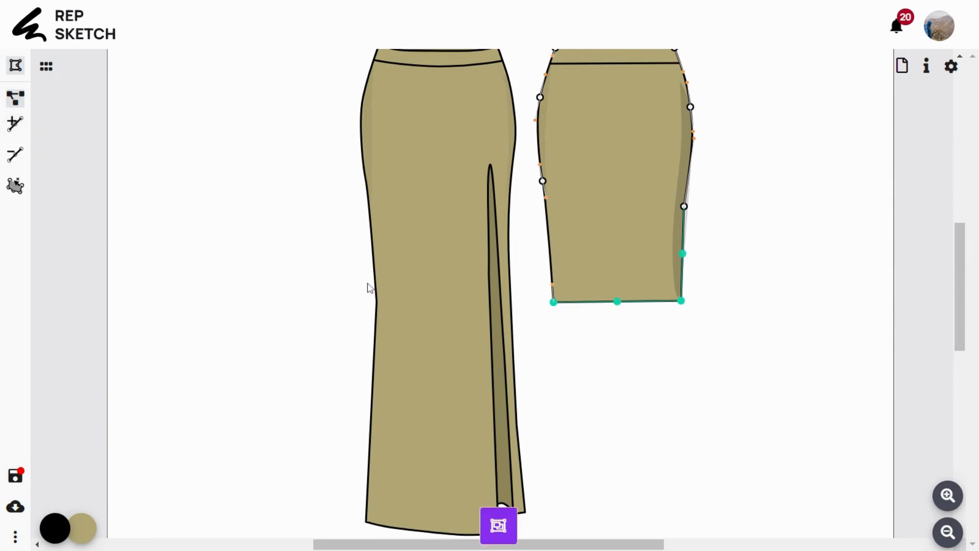
{"action": "left_click", "coordinate": [543, 182]}
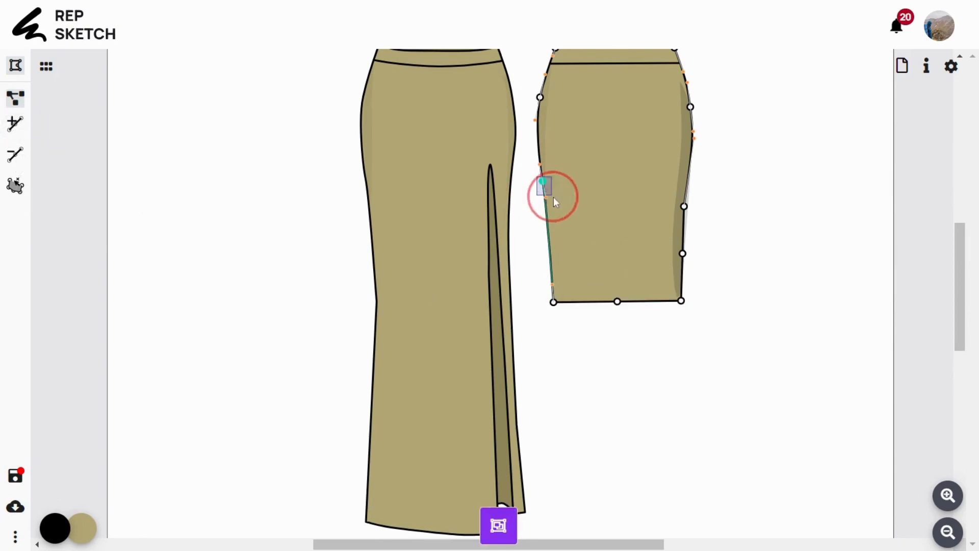
{"action": "left_click", "coordinate": [14, 126]}
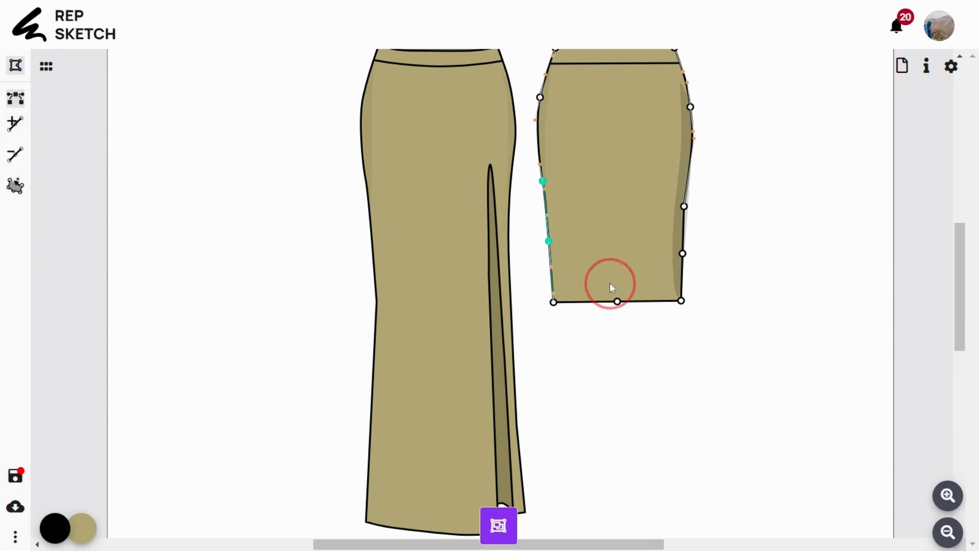
- Lengthen the back skirt to maxi length by moving its lower nodes down to the front skirt's hem level
{"action": "left_click", "coordinate": [610, 282]}
{"action": "scroll", "coordinate": [587, 275], "scroll_direction": "down", "scroll_amount": 2}
{"action": "left_click_drag", "start_coordinate": [527, 206], "coordinate": [700, 287]}
{"action": "left_click_drag", "start_coordinate": [681, 225], "coordinate": [684, 449]}
{"action": "left_click", "coordinate": [14, 65]}
- Insert the Belt 1 component from the Waistbands collection
{"action": "left_click", "coordinate": [47, 67]}
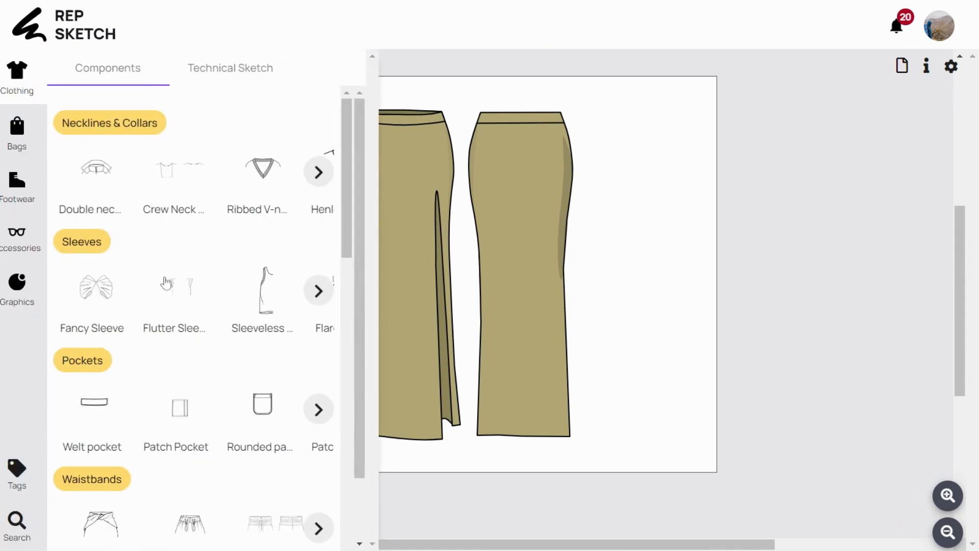
{"action": "scroll", "coordinate": [173, 282], "scroll_direction": "down", "scroll_amount": 3}
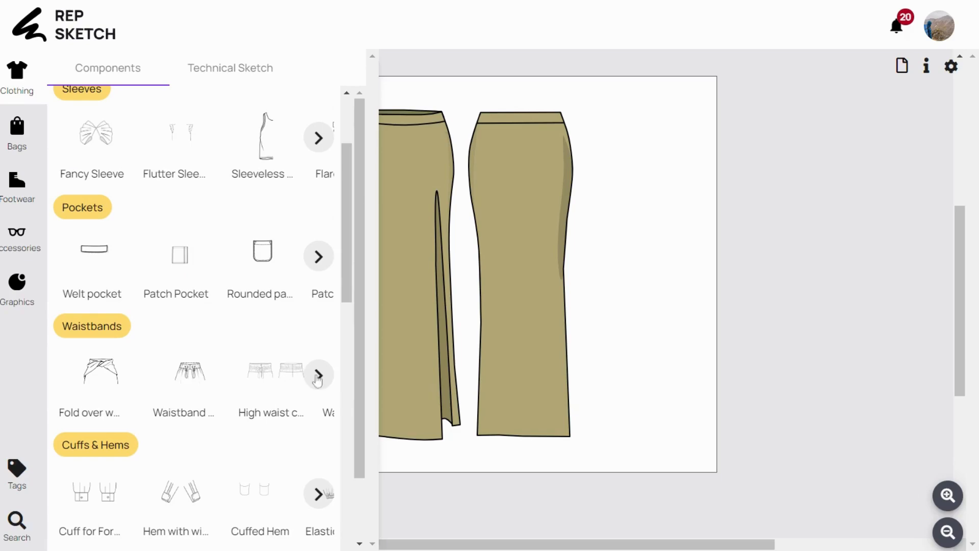
{"action": "left_click", "coordinate": [318, 376]}
{"action": "left_click", "coordinate": [318, 376]}
{"action": "left_click", "coordinate": [318, 376]}
{"action": "left_click", "coordinate": [318, 376]}
{"action": "left_click", "coordinate": [318, 375]}
{"action": "left_click", "coordinate": [318, 375]}
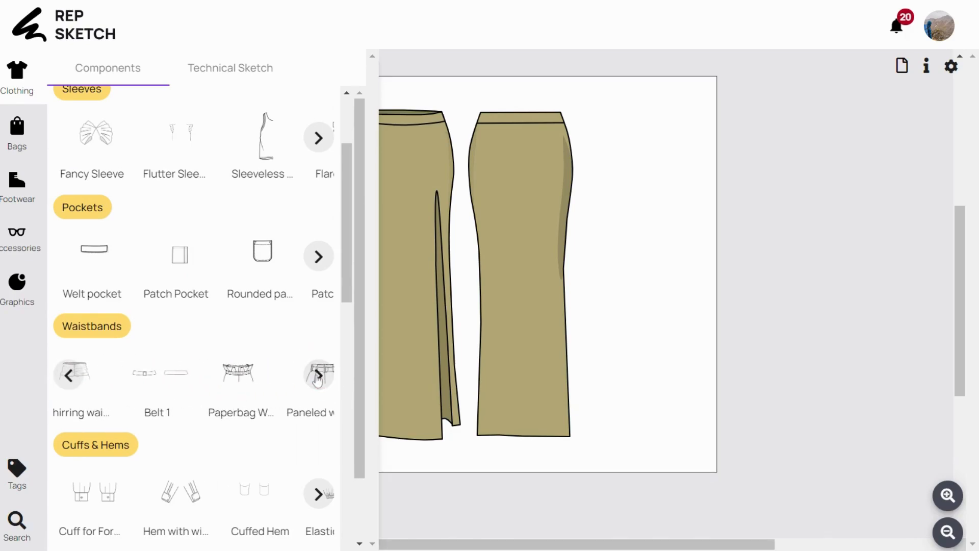
{"action": "left_click", "coordinate": [318, 376]}
{"action": "left_click", "coordinate": [318, 375]}
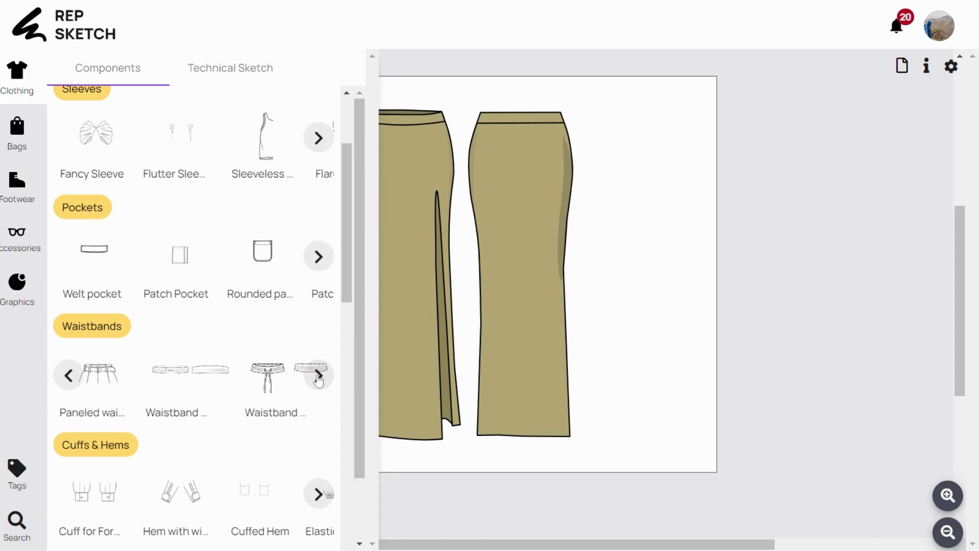
{"action": "left_click", "coordinate": [69, 376]}
{"action": "left_click", "coordinate": [69, 375]}
{"action": "left_click", "coordinate": [143, 380]}
{"action": "left_click", "coordinate": [652, 295]}
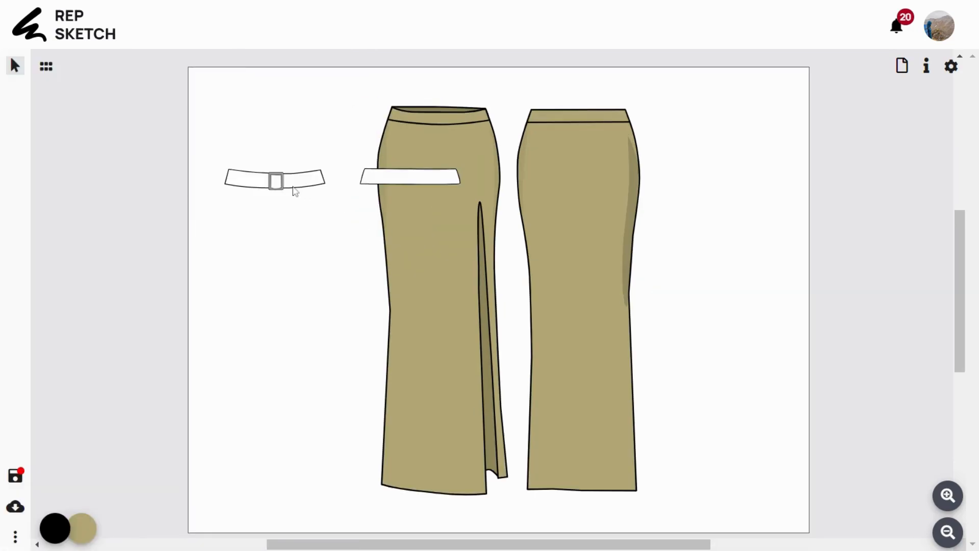
- Move the belt onto the skirts' waists, widen it to span the front, and align the back piece with the back skirt
{"action": "left_click", "coordinate": [295, 190]}
{"action": "left_click_drag", "start_coordinate": [295, 191], "coordinate": [455, 139]}
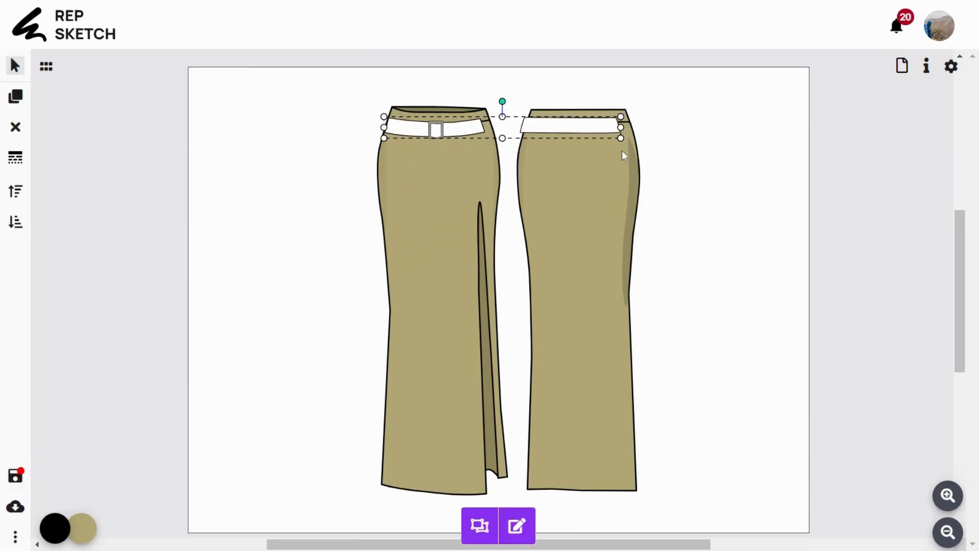
{"action": "left_click_drag", "start_coordinate": [622, 139], "coordinate": [659, 146]}
{"action": "left_click", "coordinate": [739, 225]}
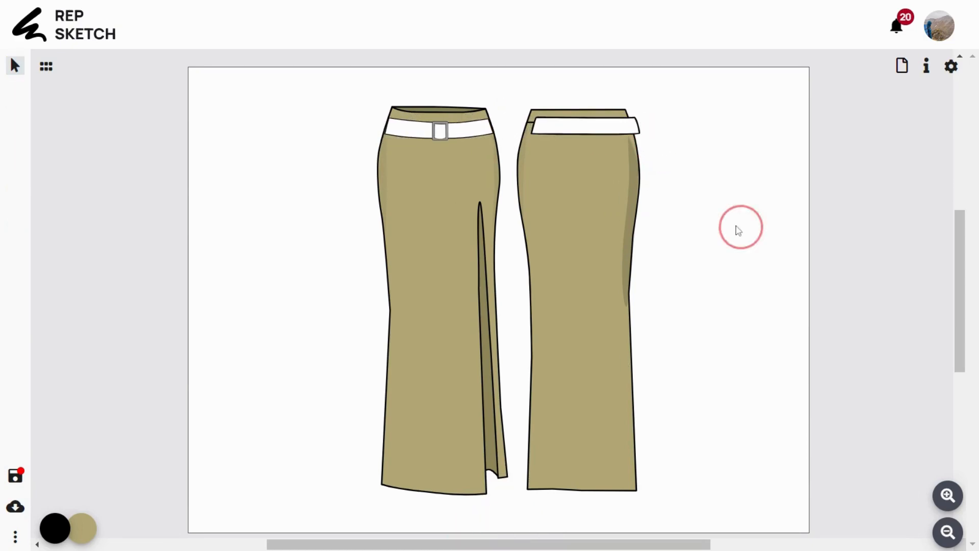
{"action": "left_click", "coordinate": [578, 130]}
{"action": "left_click_drag", "start_coordinate": [576, 127], "coordinate": [571, 127]}
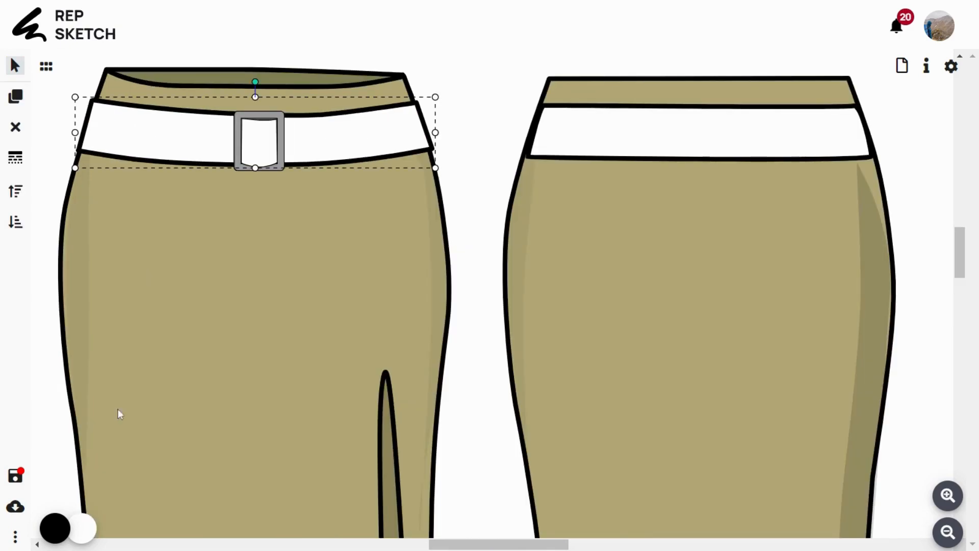
- Fill the front belt with black, colour its outline dark grey 4A4A4A and make the outline thinner
{"action": "left_click", "coordinate": [81, 528]}
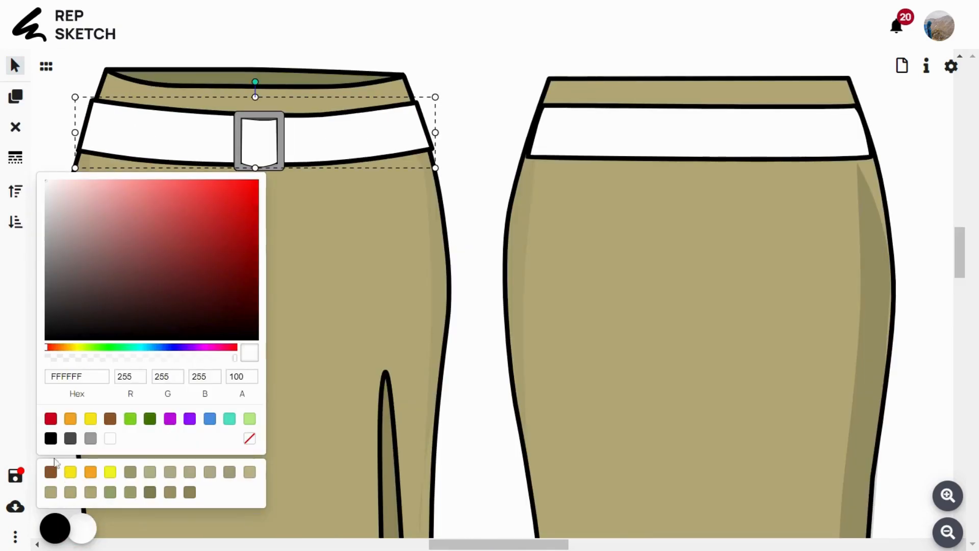
{"action": "left_click", "coordinate": [50, 438]}
{"action": "left_click", "coordinate": [52, 534]}
{"action": "left_click", "coordinate": [53, 532]}
{"action": "left_click", "coordinate": [71, 438]}
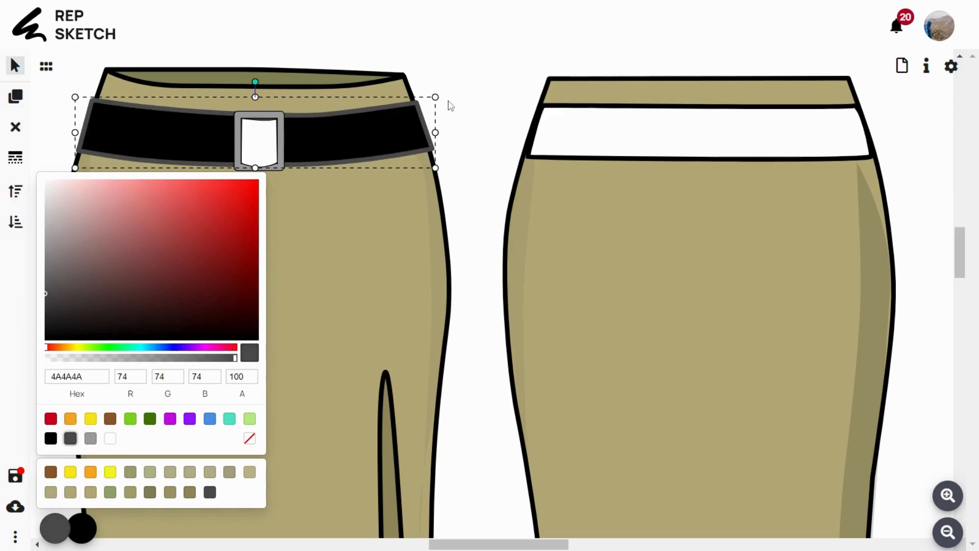
{"action": "left_click", "coordinate": [236, 131]}
{"action": "key", "text": "BackSpace"}
{"action": "key", "text": "BackSpace"}
{"action": "left_click", "coordinate": [489, 96]}
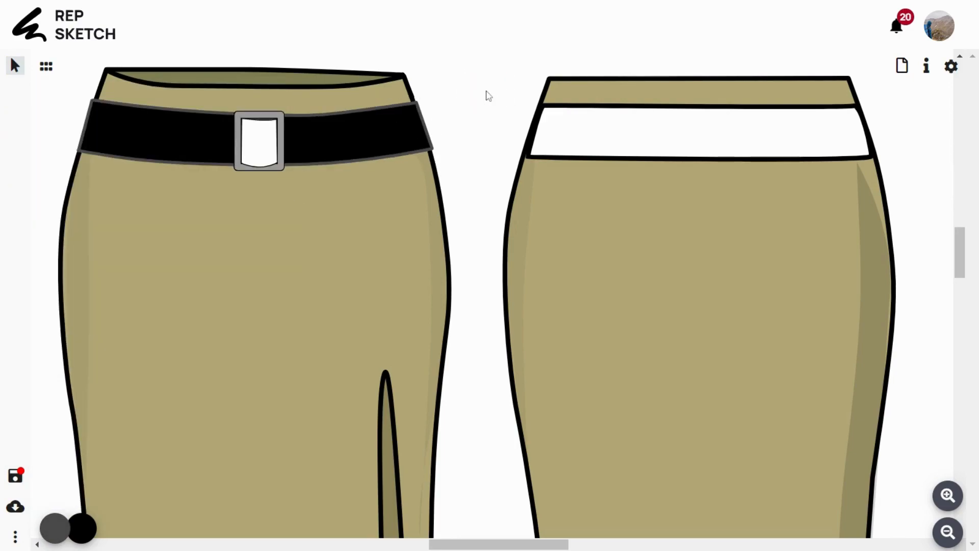
- Fill the opening inside the belt buckle with black
{"action": "left_click", "coordinate": [268, 150]}
{"action": "left_click", "coordinate": [82, 528]}
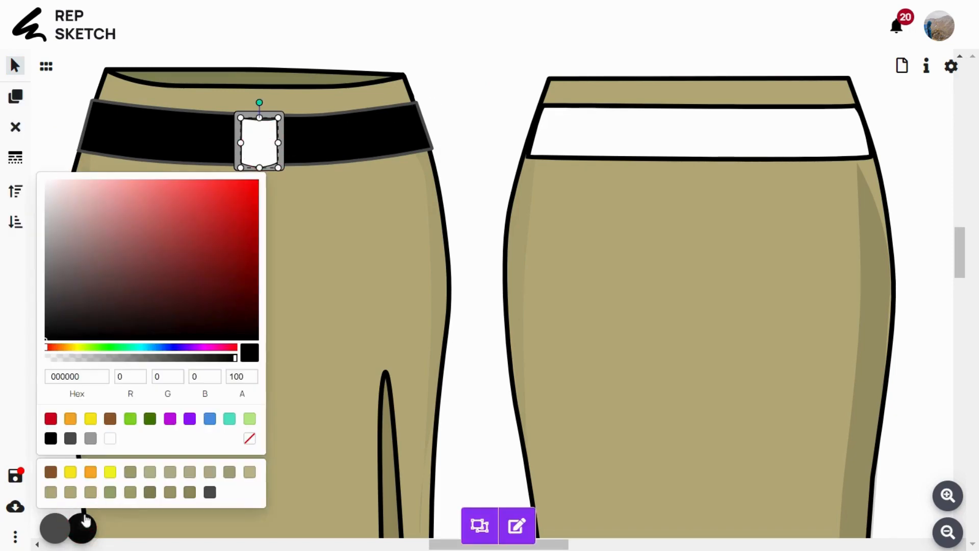
{"action": "left_click", "coordinate": [51, 438]}
- Fill the back belt with black and give it a dark grey 4A4A4A outline with a stroke width of 1
{"action": "left_click", "coordinate": [663, 133]}
{"action": "left_click", "coordinate": [51, 438]}
{"action": "left_click", "coordinate": [56, 530]}
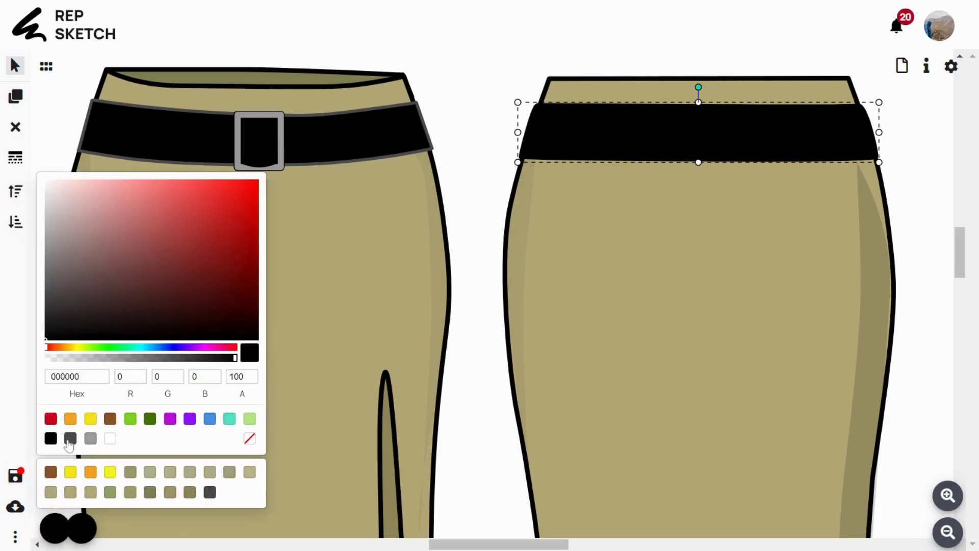
{"action": "left_click", "coordinate": [70, 438]}
{"action": "left_click", "coordinate": [18, 159]}
{"action": "left_click_drag", "start_coordinate": [246, 130], "coordinate": [163, 134]}
{"action": "type", "text": "1"}
{"action": "left_click", "coordinate": [474, 98]}
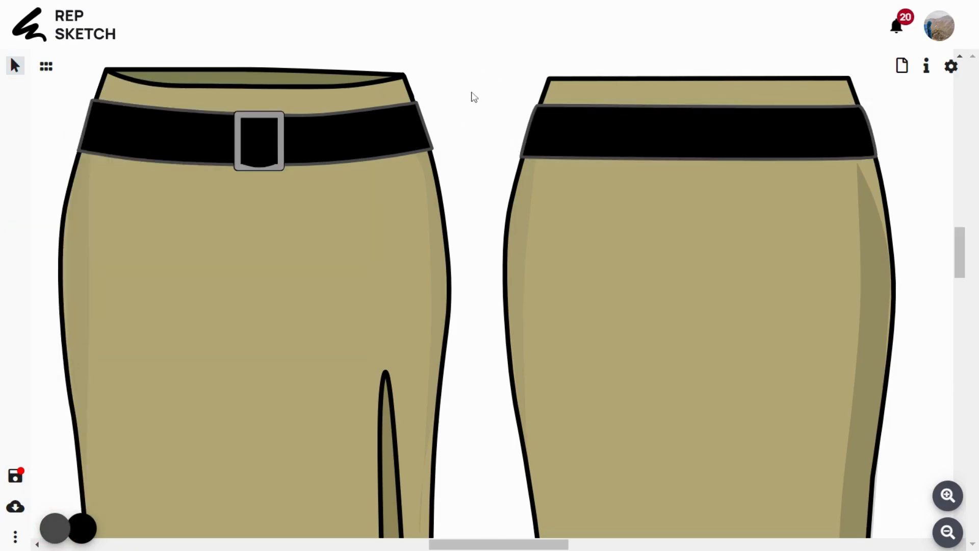
- Insert a stitched belt loop from the Functional Trims components and bring it to the front skirt
{"action": "left_click", "coordinate": [46, 66]}
{"action": "scroll", "coordinate": [192, 306], "scroll_direction": "down", "scroll_amount": 2}
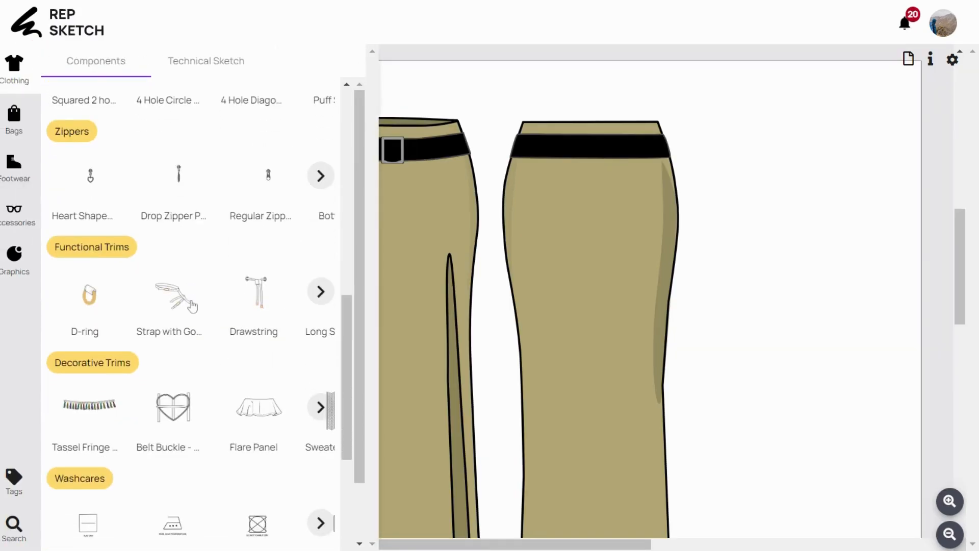
{"action": "left_click", "coordinate": [322, 293]}
{"action": "left_click", "coordinate": [168, 295]}
{"action": "left_click", "coordinate": [783, 217]}
{"action": "left_click_drag", "start_coordinate": [354, 140], "coordinate": [400, 125]}
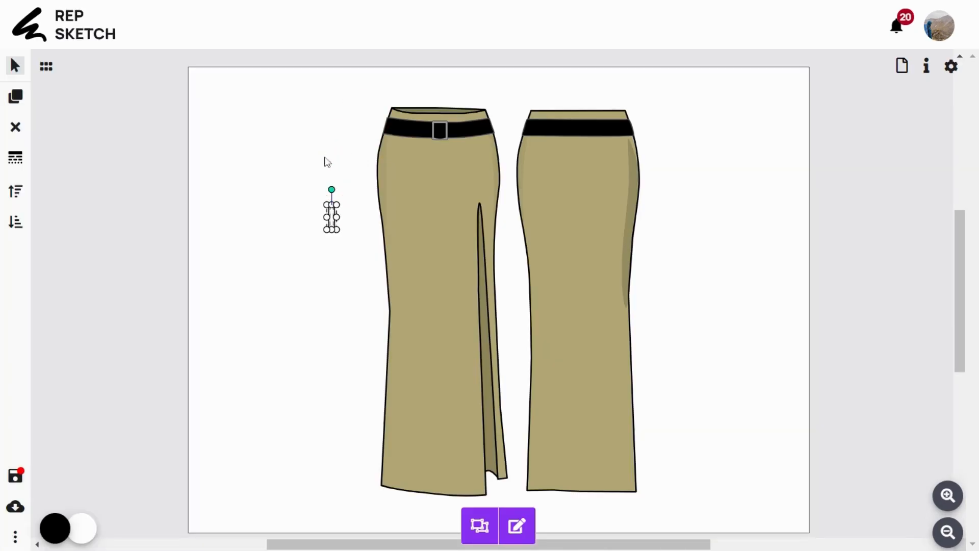
{"action": "left_click", "coordinate": [325, 158]}
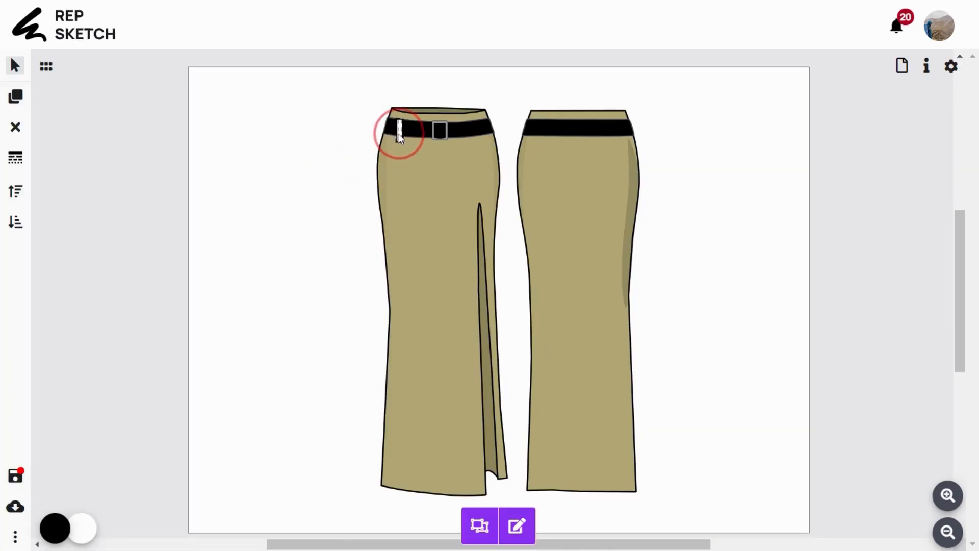
- Fill the belt loop with khaki B3A876
{"action": "scroll", "coordinate": [408, 120], "scroll_direction": "up", "scroll_amount": 5}
{"action": "left_click", "coordinate": [84, 528]}
{"action": "left_click_drag", "start_coordinate": [97, 377], "coordinate": [19, 378]}
{"action": "type", "text": "B3A876"}
{"action": "left_click", "coordinate": [124, 128]}
- Apply a custom dash pattern with shorter dashes and gaps to the belt loop's stitch line
{"action": "left_click", "coordinate": [171, 131]}
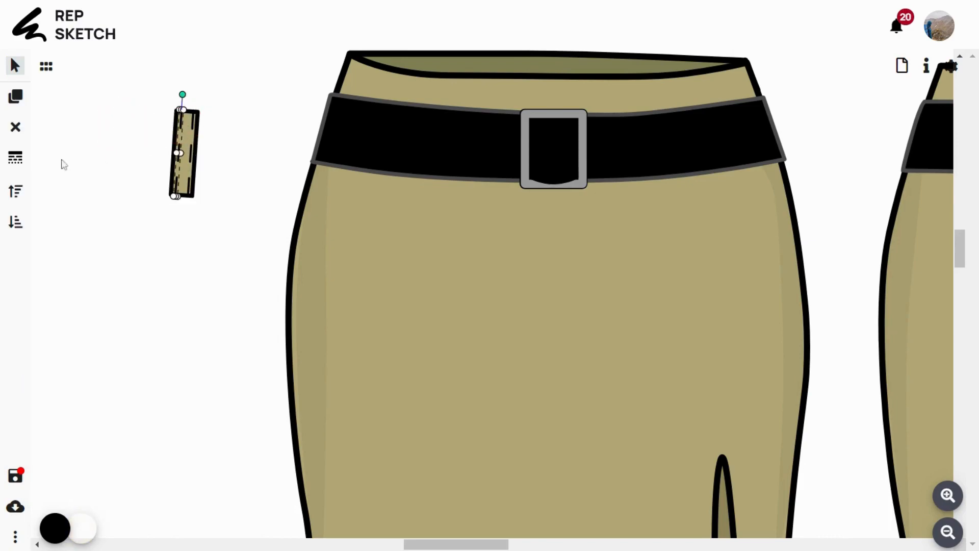
{"action": "left_click", "coordinate": [15, 158]}
{"action": "left_click", "coordinate": [56, 339]}
{"action": "left_click", "coordinate": [77, 414]}
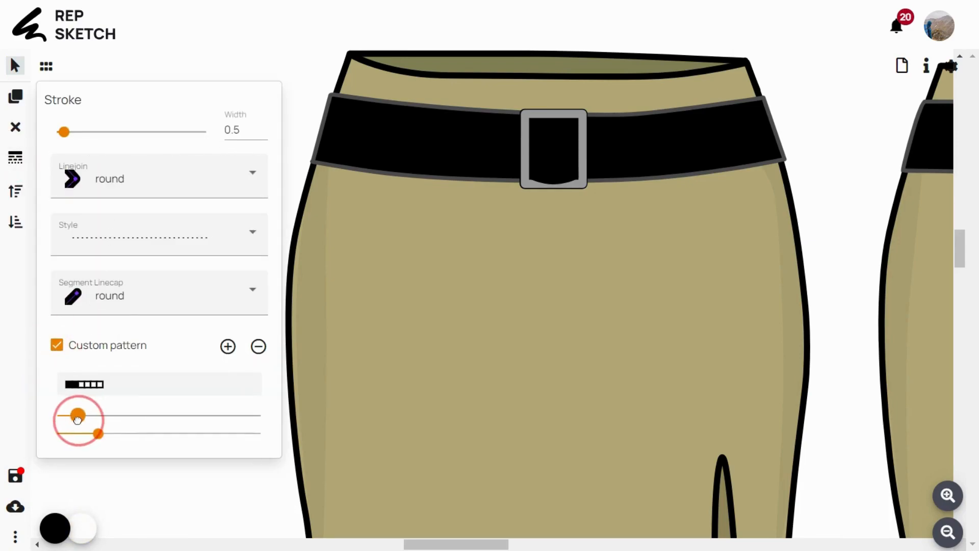
{"action": "left_click", "coordinate": [87, 434]}
{"action": "scroll", "coordinate": [312, 248], "scroll_direction": "up", "scroll_amount": 2}
- Place the belt loop on the front belt and add a copy on the other side of the buckle
{"action": "left_click", "coordinate": [312, 248]}
{"action": "left_click_drag", "start_coordinate": [195, 168], "coordinate": [643, 152]}
{"action": "key", "text": "ctrl+minus"}
{"action": "key", "text": "ctrl+minus"}
{"action": "key", "text": "ctrl+minus"}
{"action": "key", "text": "ctrl+v"}
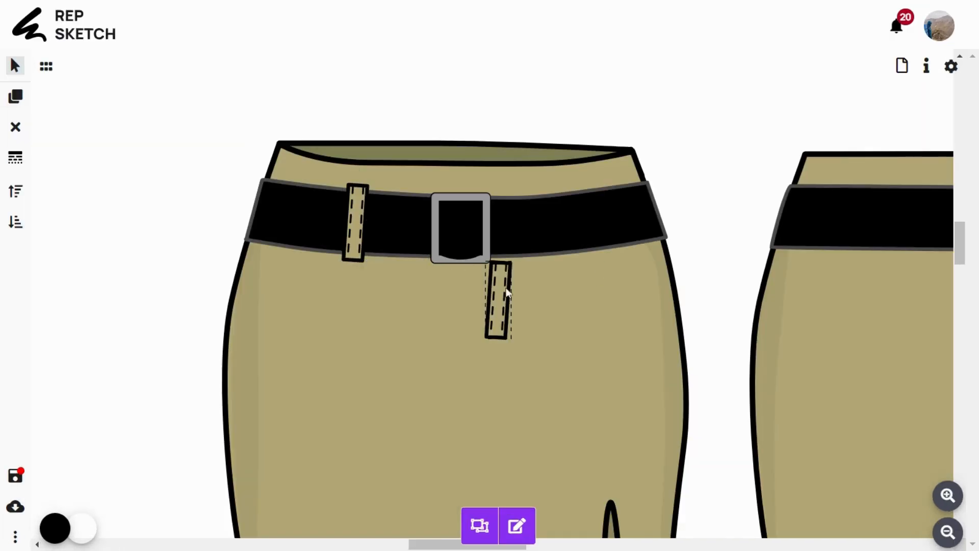
{"action": "left_click_drag", "start_coordinate": [500, 298], "coordinate": [555, 237]}
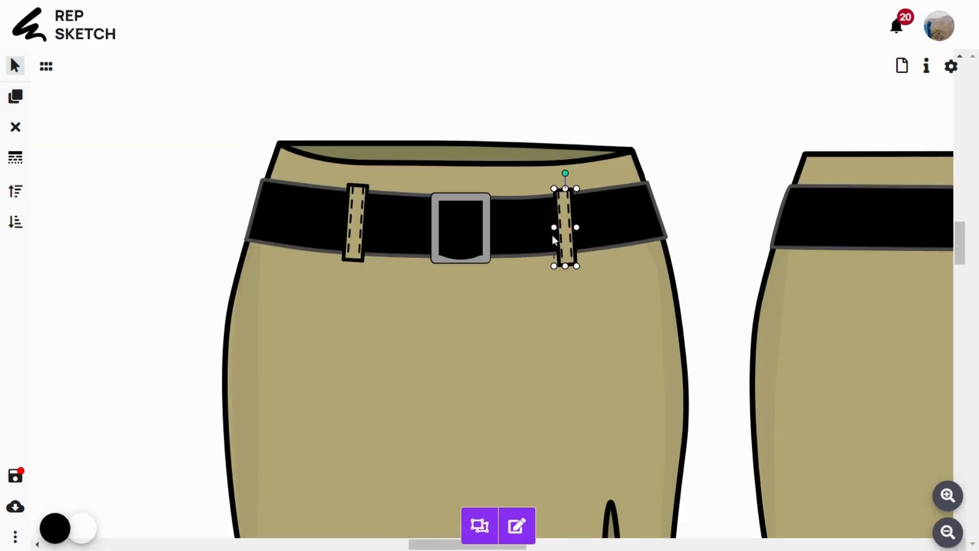
- Copy both front belt loops and place the pair on the back belt
{"action": "left_click", "coordinate": [130, 235], "text": "shift"}
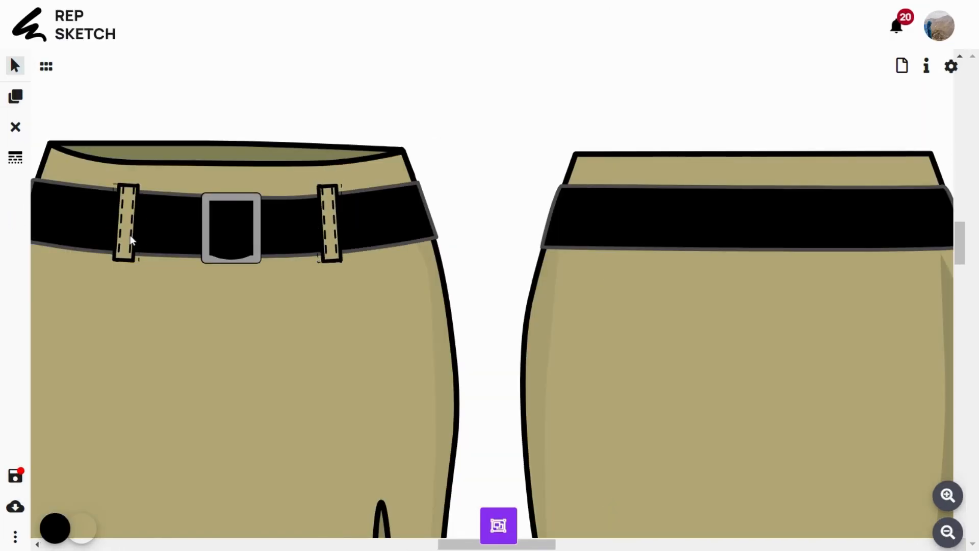
{"action": "key", "text": "ctrl+v"}
{"action": "left_click_drag", "start_coordinate": [401, 298], "coordinate": [661, 218]}
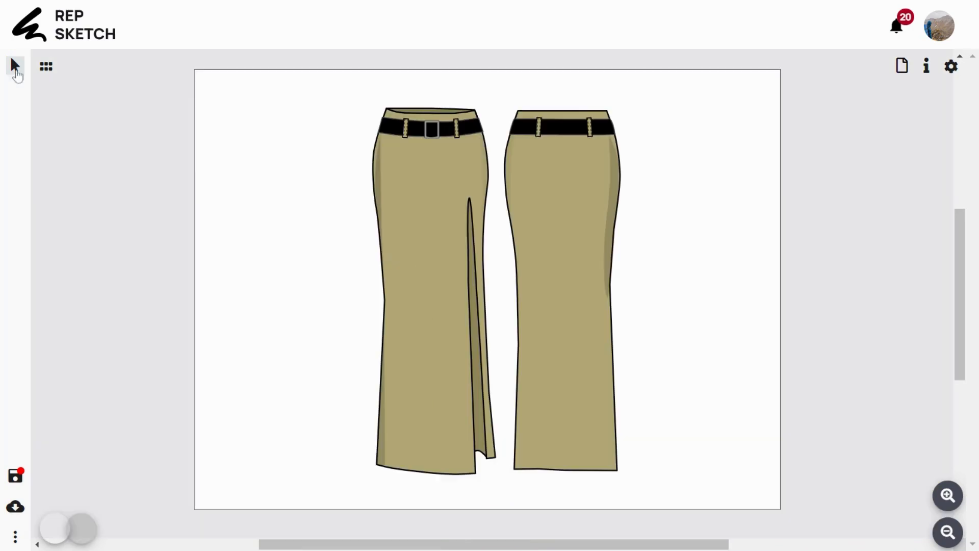
- Draw a long, narrow wedge on the front skirt from below the belt loop nearest the unslit side down to the hem
{"action": "left_click", "coordinate": [16, 71]}
{"action": "left_click", "coordinate": [65, 182]}
{"action": "left_click", "coordinate": [400, 166]}
{"action": "left_click_drag", "start_coordinate": [402, 345], "coordinate": [409, 474]}
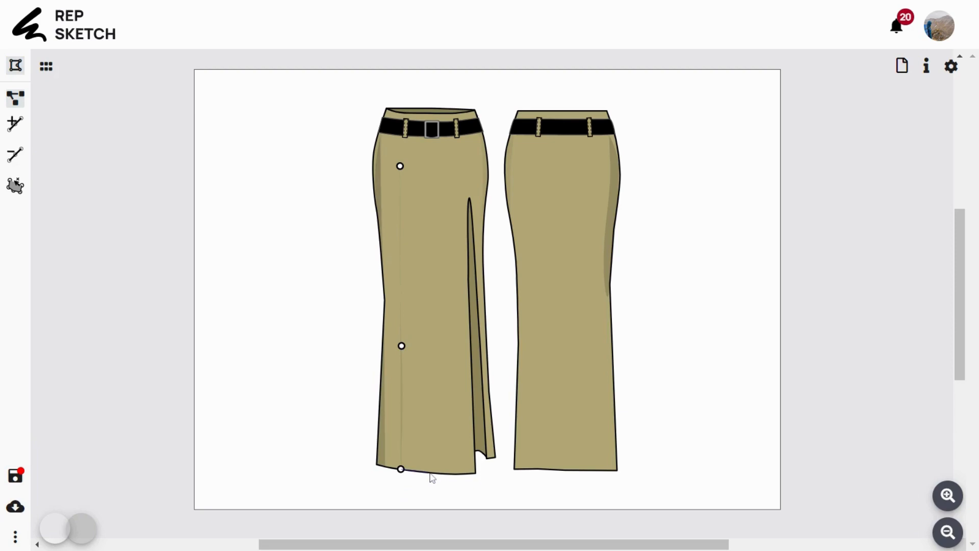
{"action": "left_click", "coordinate": [419, 470]}
{"action": "left_click", "coordinate": [399, 166]}
{"action": "left_click", "coordinate": [353, 335]}
{"action": "left_click", "coordinate": [412, 411]}
- Fill the wedge with white FFFFFF at 14% opacity as a fold highlight
{"action": "left_click", "coordinate": [88, 533]}
{"action": "left_click", "coordinate": [109, 440]}
{"action": "left_click", "coordinate": [90, 357]}
{"action": "left_click_drag", "start_coordinate": [75, 359], "coordinate": [72, 359]}
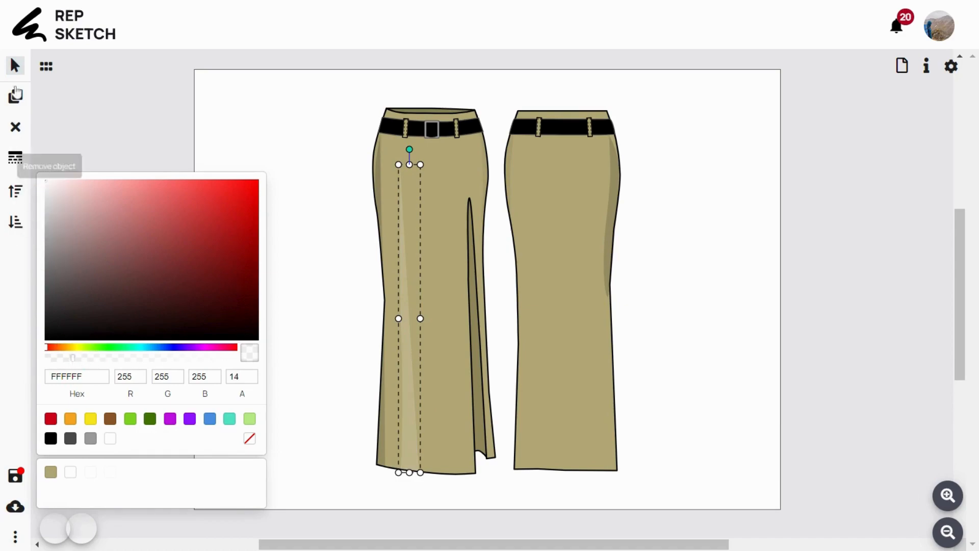
- Draw a thin shadow shape along the front panel's slit edge from its top to the hem, narrowing it at the hem
{"action": "left_click", "coordinate": [468, 204]}
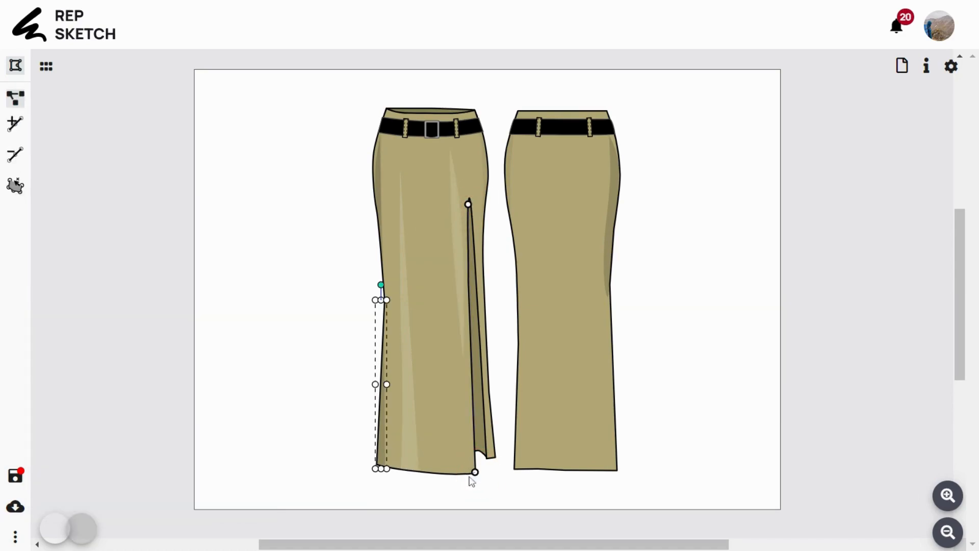
{"action": "left_click", "coordinate": [462, 473]}
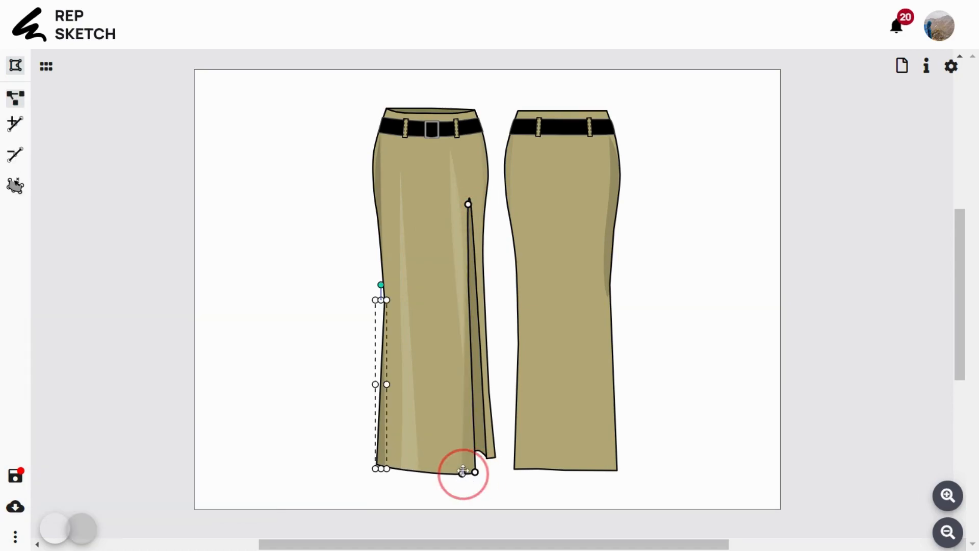
{"action": "left_click_drag", "start_coordinate": [466, 333], "coordinate": [465, 300]}
{"action": "left_click", "coordinate": [469, 204]}
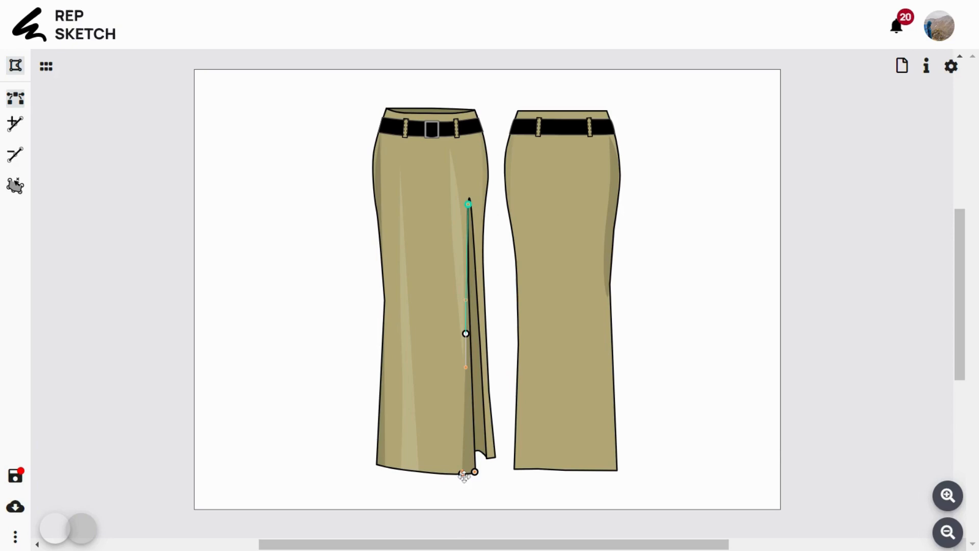
{"action": "left_click_drag", "start_coordinate": [463, 473], "coordinate": [469, 472]}
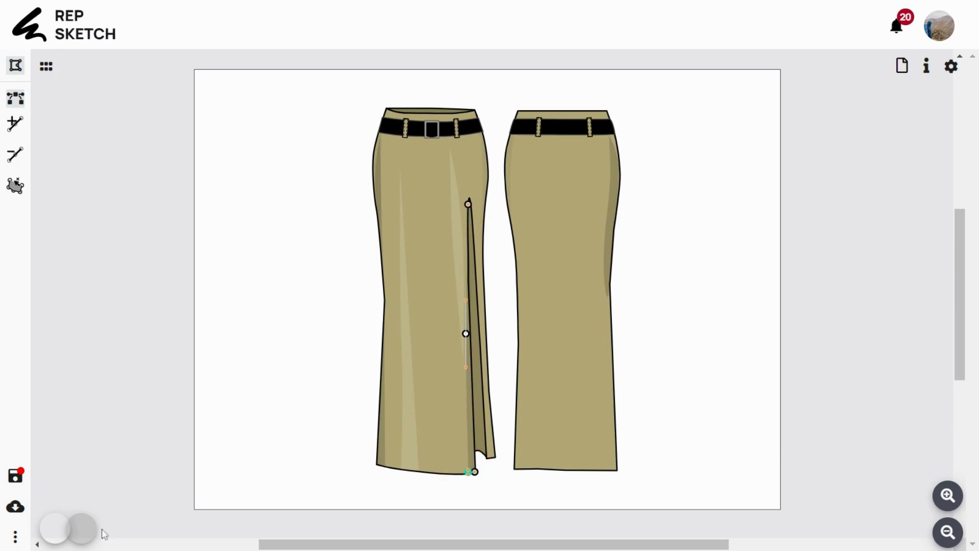
- Draw a thin shadow shape along the outer side edge of the front skirt's slit side, from the hip down to the hem
{"action": "left_click", "coordinate": [478, 414]}
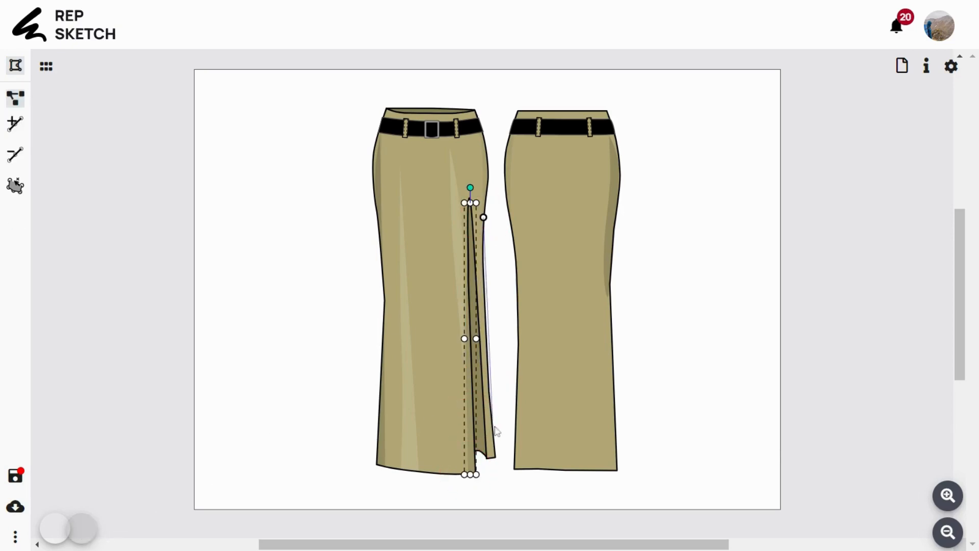
{"action": "left_click_drag", "start_coordinate": [486, 319], "coordinate": [487, 362]}
{"action": "left_click", "coordinate": [495, 457]}
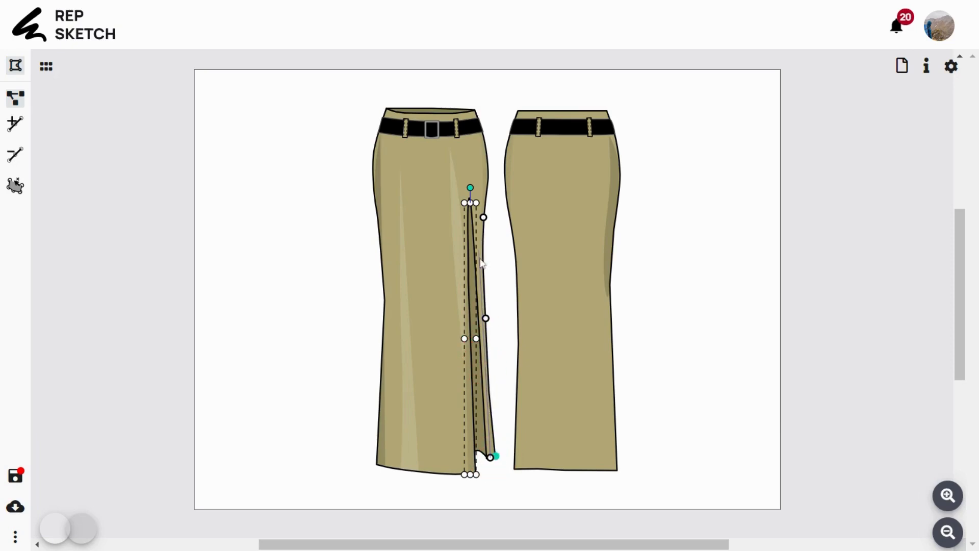
{"action": "left_click_drag", "start_coordinate": [482, 271], "coordinate": [487, 233]}
{"action": "left_click", "coordinate": [483, 217]}
- Draw a narrow shadow shape on the back skirt along the lower side edge nearest the front view, widening towards the hem
{"action": "left_click", "coordinate": [16, 65]}
{"action": "left_click", "coordinate": [47, 103]}
{"action": "left_click_drag", "start_coordinate": [518, 280], "coordinate": [516, 467]}
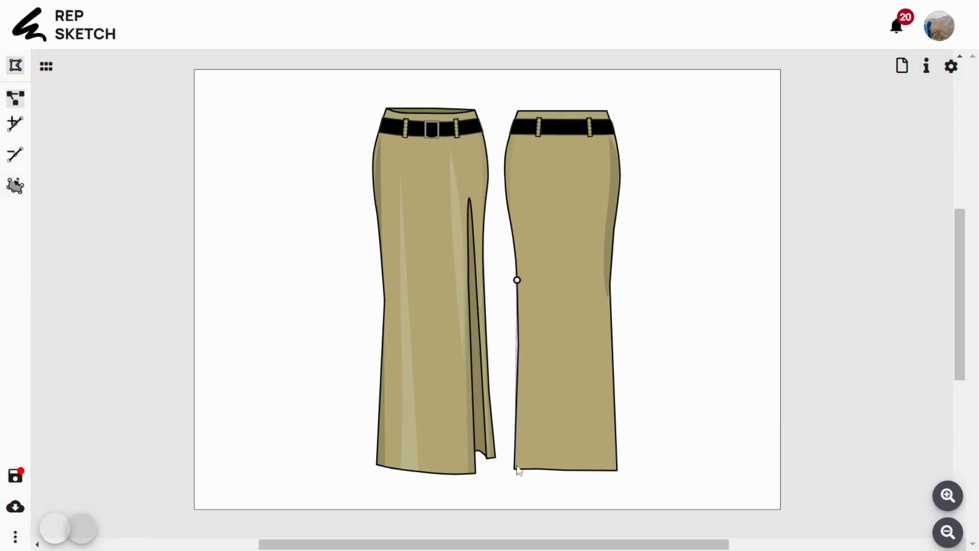
{"action": "left_click", "coordinate": [526, 469]}
{"action": "left_click", "coordinate": [517, 280]}
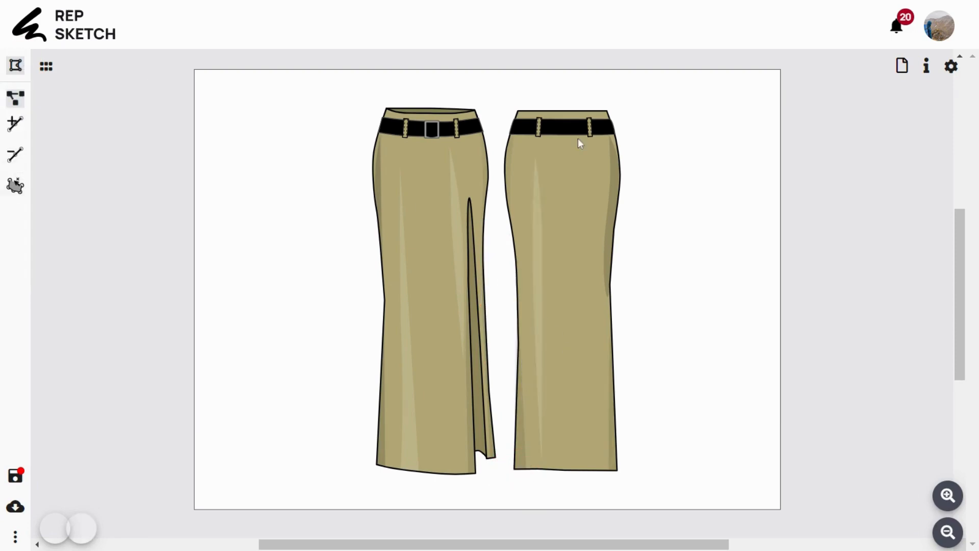
- Draw a long, curved highlight wedge on the back skirt, from just below the belt near the outer belt loop down towards the hem
{"action": "left_click", "coordinate": [577, 138]}
{"action": "left_click_drag", "start_coordinate": [574, 289], "coordinate": [580, 402]}
{"action": "left_click_drag", "start_coordinate": [582, 183], "coordinate": [583, 218]}
{"action": "left_click", "coordinate": [576, 138]}
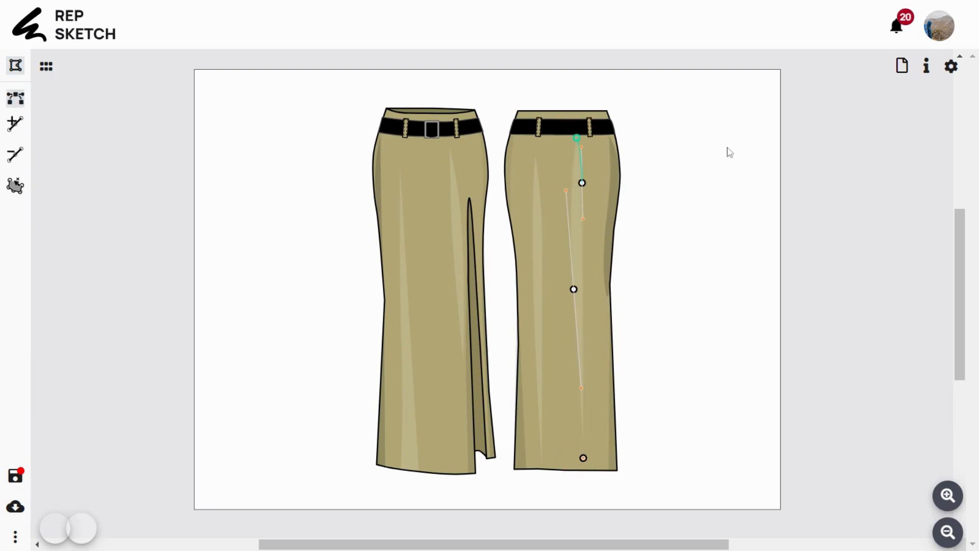
{"action": "key", "text": "Escape"}
- Accept the sketch license and enter "Women's Maxi Skirt" as both the design's name and description
{"action": "left_click", "coordinate": [951, 66]}
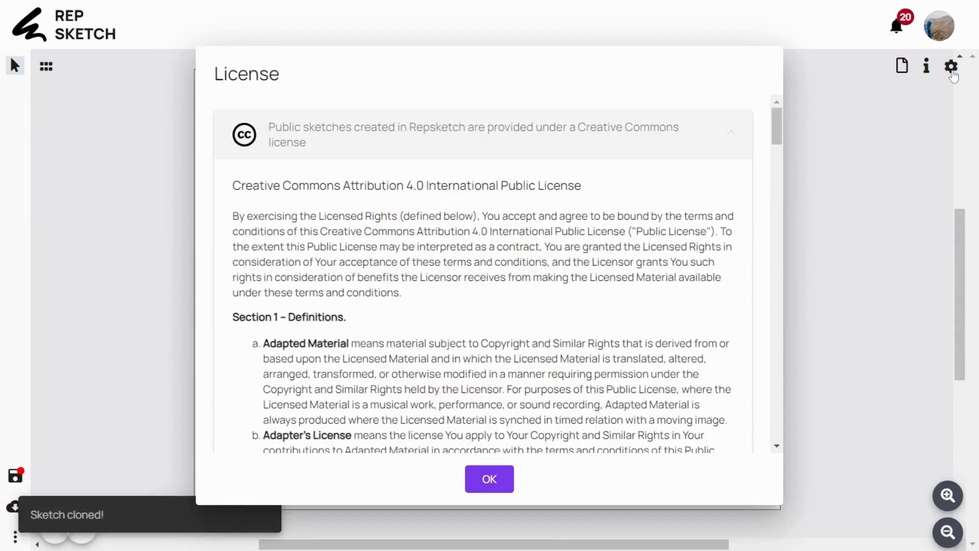
{"action": "left_click", "coordinate": [489, 479]}
{"action": "left_click", "coordinate": [299, 147]}
{"action": "type", "text": "W"}
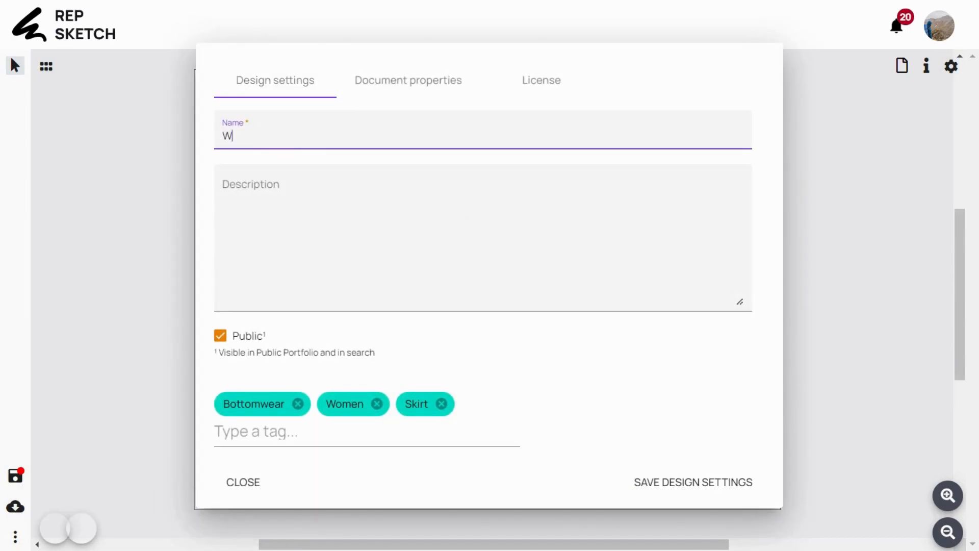
{"action": "type", "text": "omen's Maxi Skirt"}
{"action": "left_click", "coordinate": [299, 214]}
{"action": "type", "text": "Women's Maxi Skirt"}
{"action": "scroll", "coordinate": [299, 361], "scroll_direction": "down", "scroll_amount": 1}
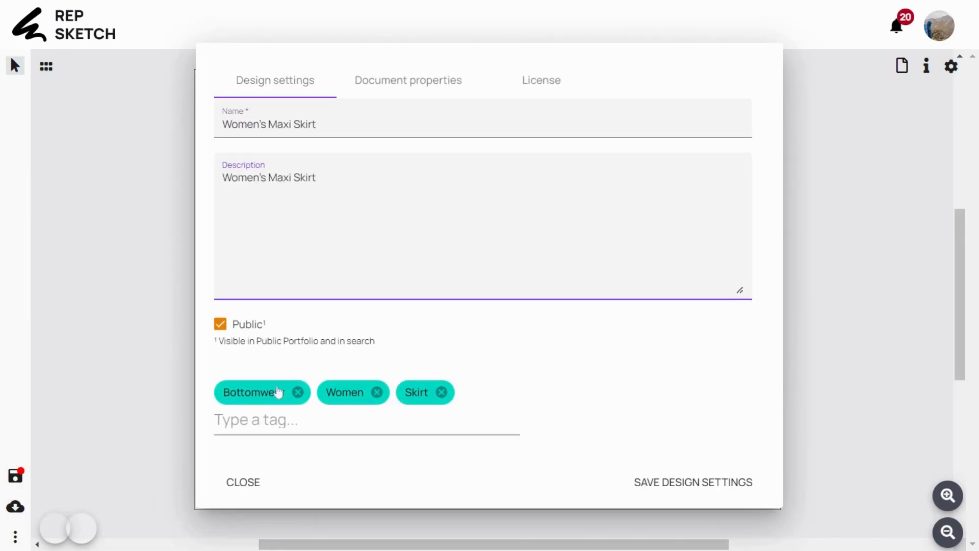
- Add the tags Maxi, Maxiskirt, Belt and Beltloop to the design and save its settings
{"action": "left_click", "coordinate": [299, 419]}
{"action": "type", "text": "MAXI"}
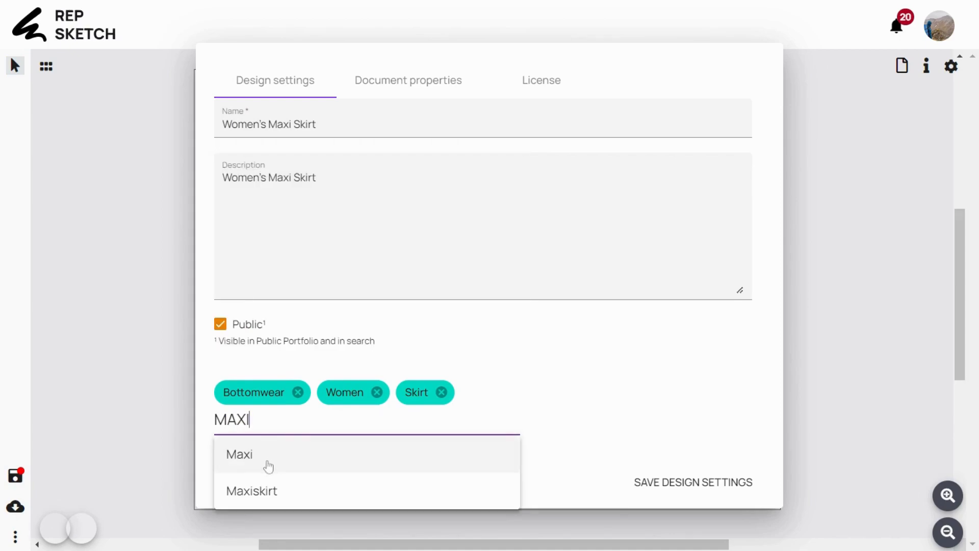
{"action": "left_click", "coordinate": [267, 462]}
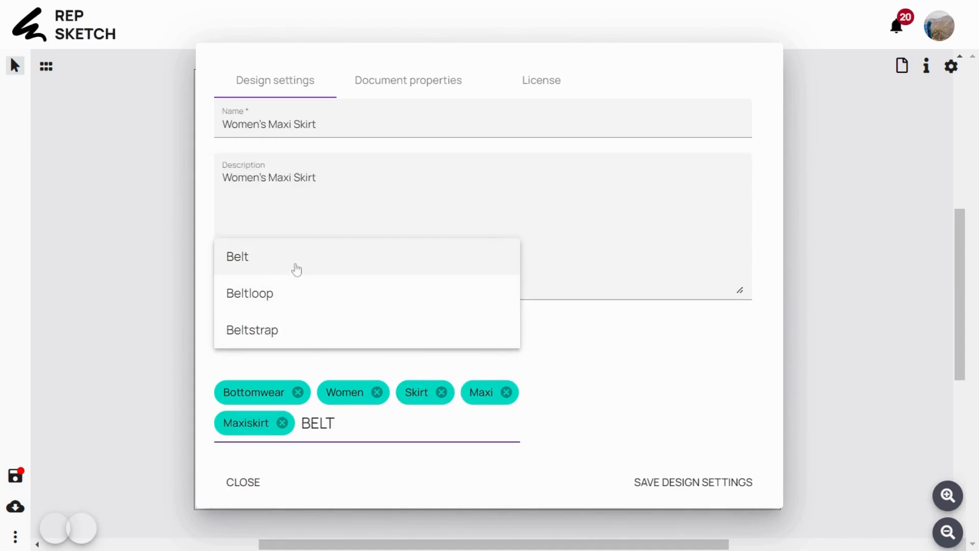
{"action": "left_click", "coordinate": [296, 266]}
{"action": "type", "text": "BELT"}
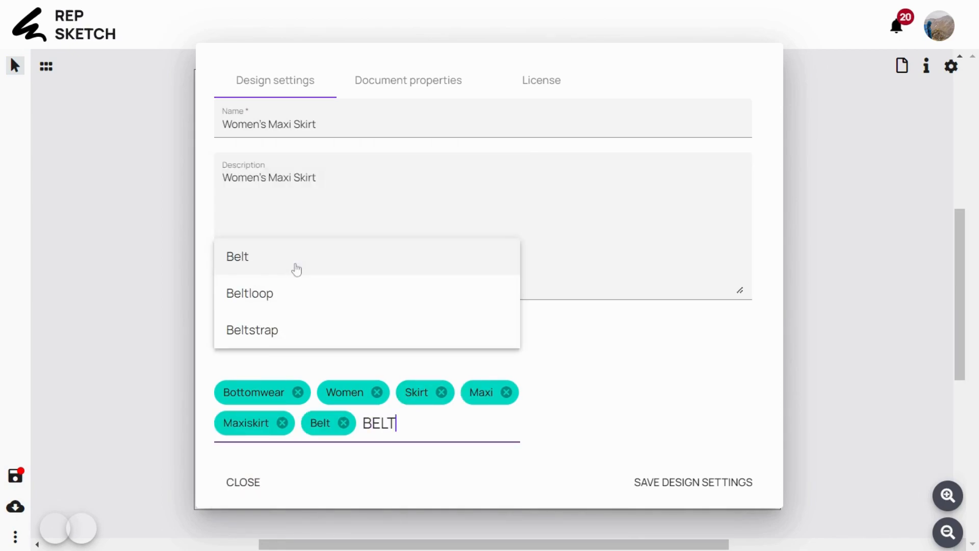
{"action": "left_click", "coordinate": [291, 304]}
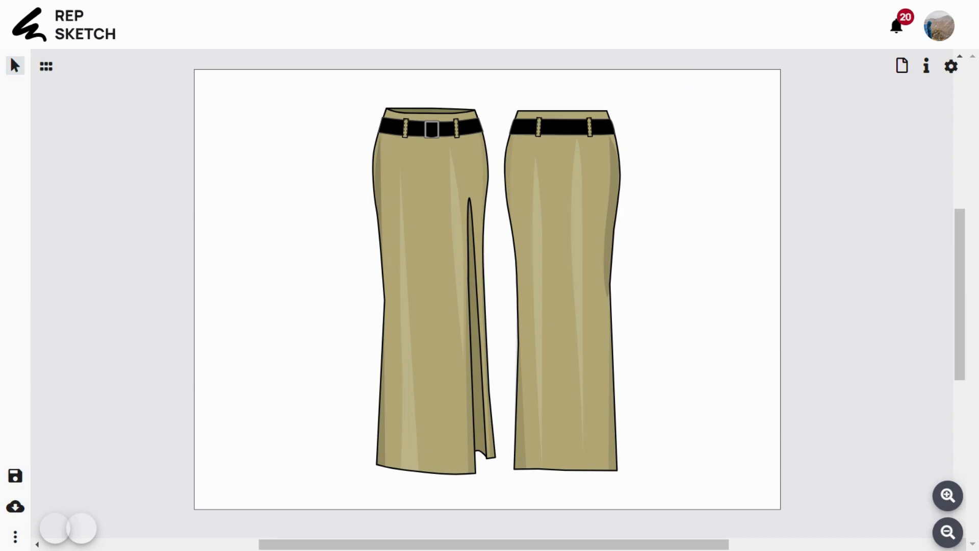
- Go to the account's own sketches and view the Women's Maxi Skirt sketch page
{"action": "left_click", "coordinate": [944, 26]}
{"action": "left_click", "coordinate": [837, 99]}
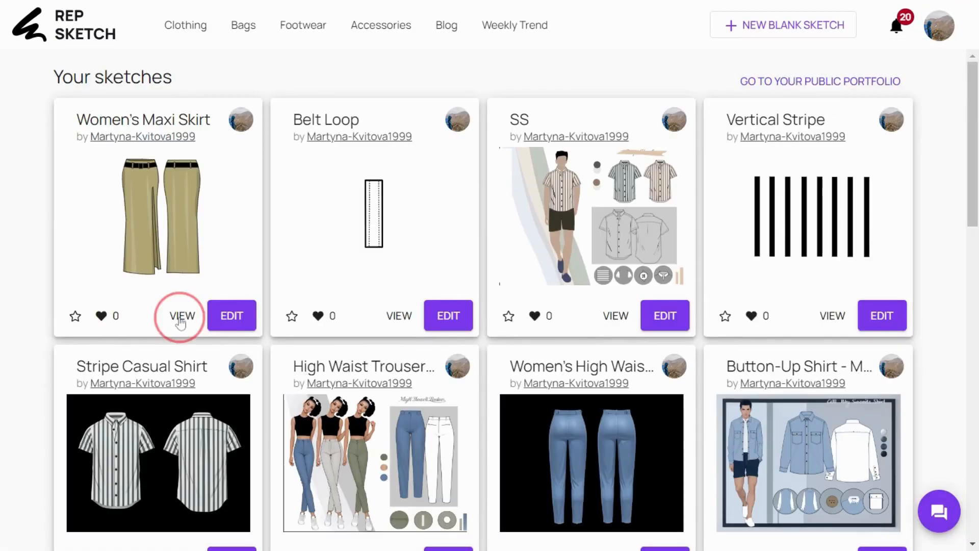
{"action": "left_click", "coordinate": [181, 316]}
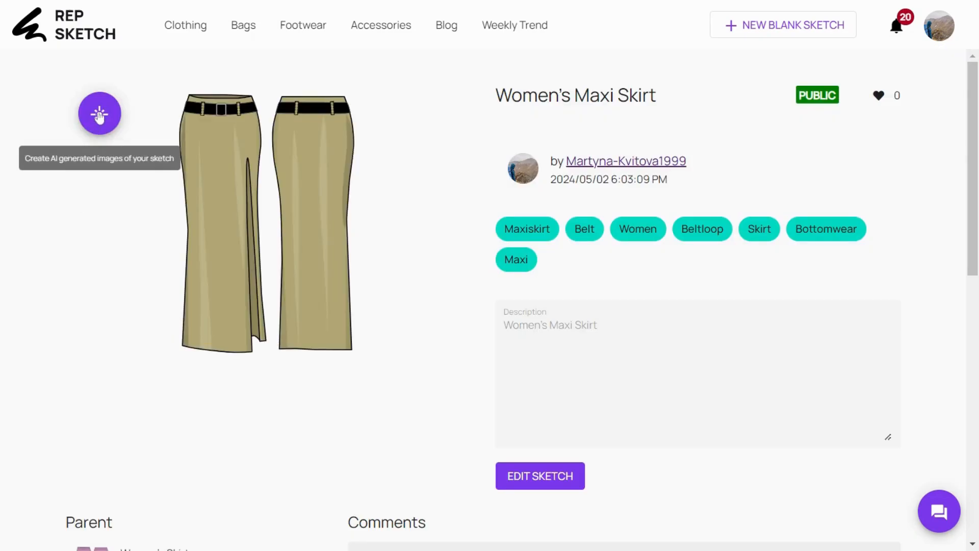
- Generate realistic AI images with Model A, adding "front view and back view of" before 'Women's Maxi Skirt' in the prompt
{"action": "left_click", "coordinate": [100, 115]}
{"action": "left_click", "coordinate": [492, 223]}
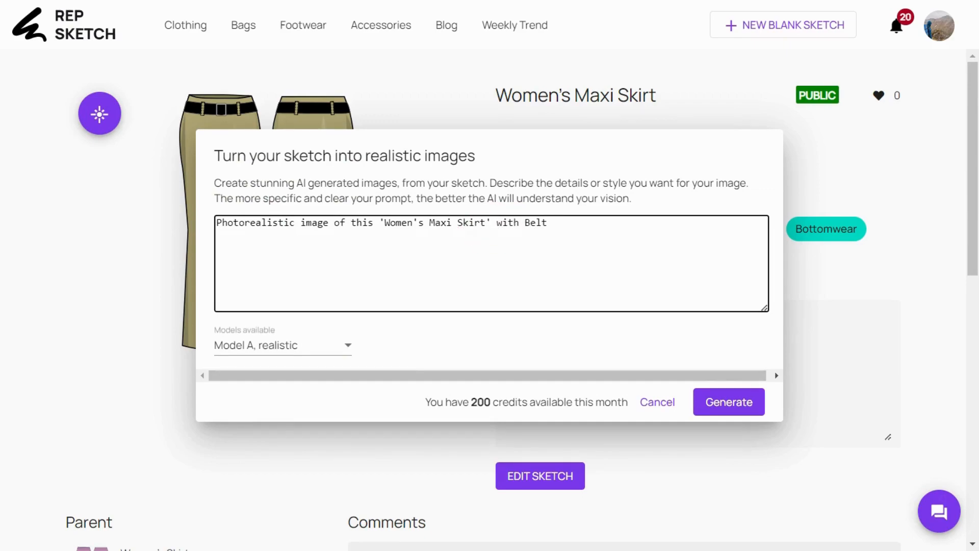
{"action": "left_click", "coordinate": [379, 222]}
{"action": "type", "text": "front view and back view of"}
{"action": "left_click", "coordinate": [717, 405]}
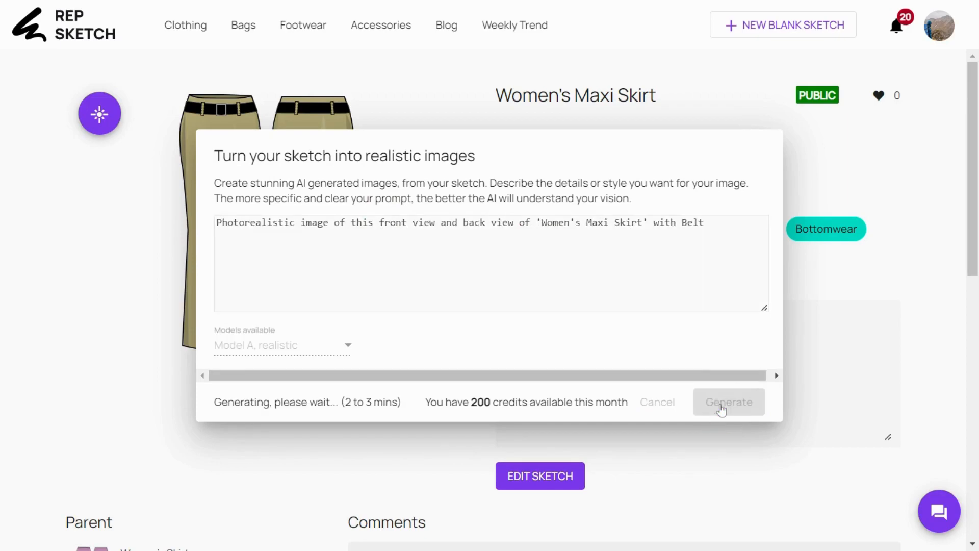
- Compare the generated image with the sketch using the comparison slider and view both generated images enlarged
{"action": "left_click_drag", "start_coordinate": [255, 372], "coordinate": [140, 374]}
{"action": "left_click", "coordinate": [100, 114]}
{"action": "left_click", "coordinate": [545, 535]}
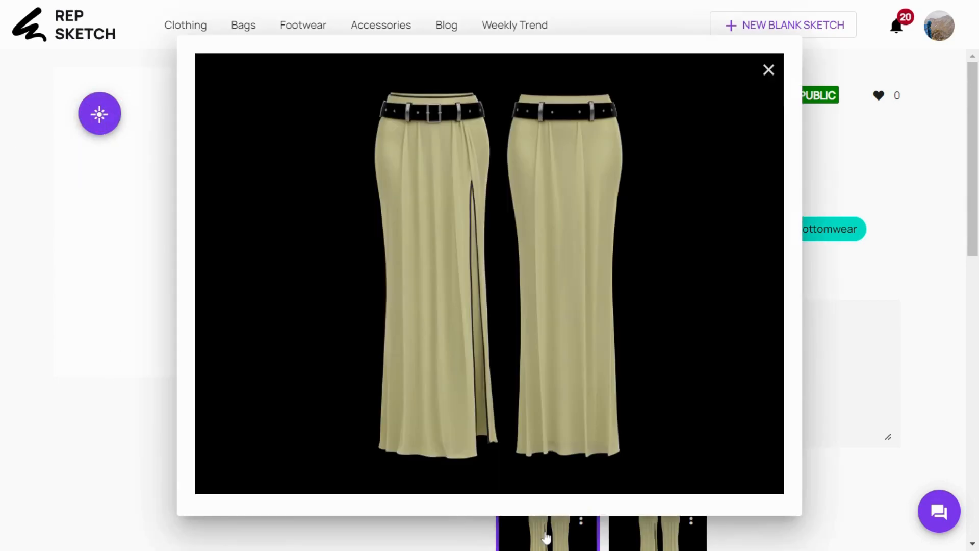
{"action": "left_click", "coordinate": [768, 72]}
{"action": "left_click", "coordinate": [659, 529]}
{"action": "left_click", "coordinate": [767, 70]}
- Switch the sketch comparison to the second generated image and move the divider to reveal the whole skirt
{"action": "left_click", "coordinate": [691, 518]}
{"action": "left_click", "coordinate": [709, 405]}
{"action": "mouse_move", "coordinate": [258, 374]}
{"action": "left_mouse_down"}
{"action": "mouse_move", "coordinate": [422, 363]}
{"action": "mouse_move", "coordinate": [59, 365]}
{"action": "mouse_move", "coordinate": [6, 393]}
{"action": "mouse_move", "coordinate": [414, 382]}
{"action": "mouse_move", "coordinate": [117, 384]}
{"action": "left_mouse_up"}
{"action": "scroll", "coordinate": [328, 365], "scroll_direction": "down", "scroll_amount": 2}
{"action": "scroll", "coordinate": [328, 365], "scroll_direction": "up", "scroll_amount": 2}
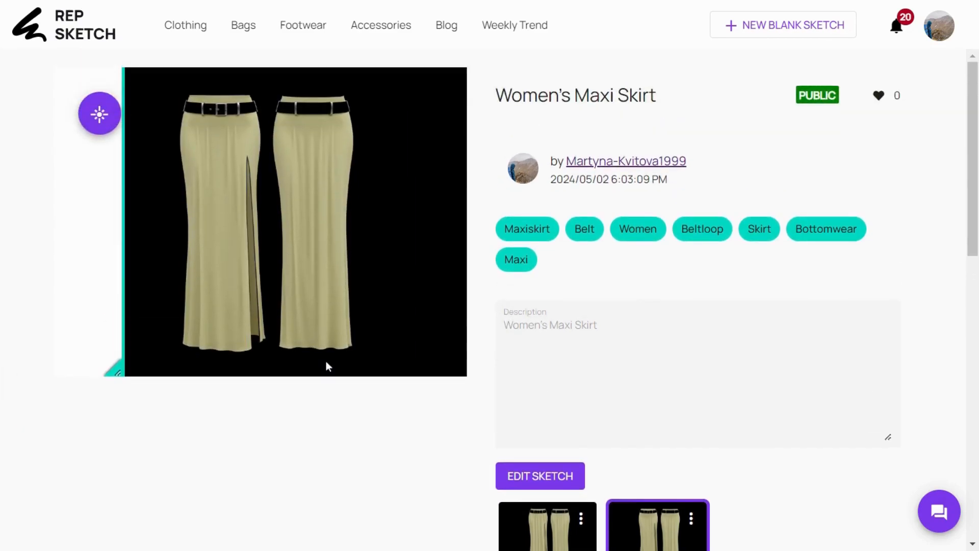